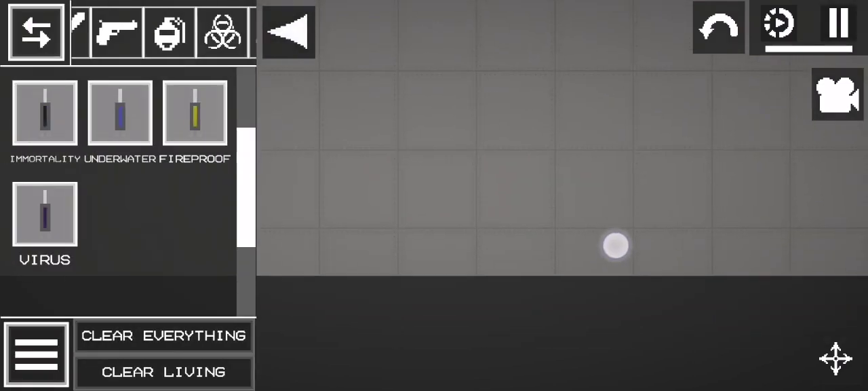
Show the Build catalog of brick walls, balks, laths and glass panels, passing through Saves
drag(614, 244, 587, 321)
drag(224, 36, 118, 35)
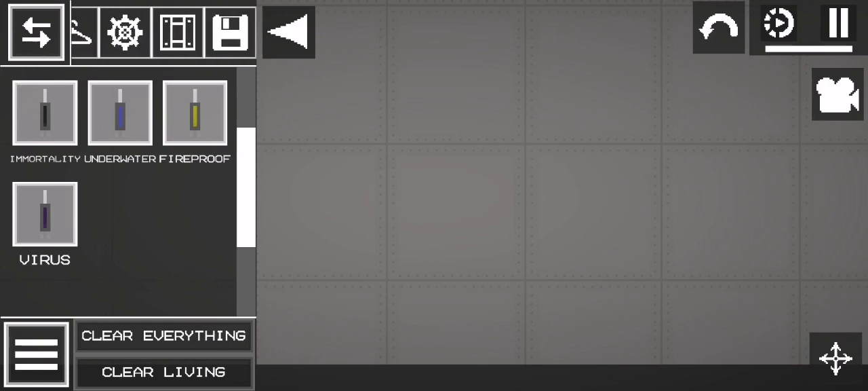
click(230, 33)
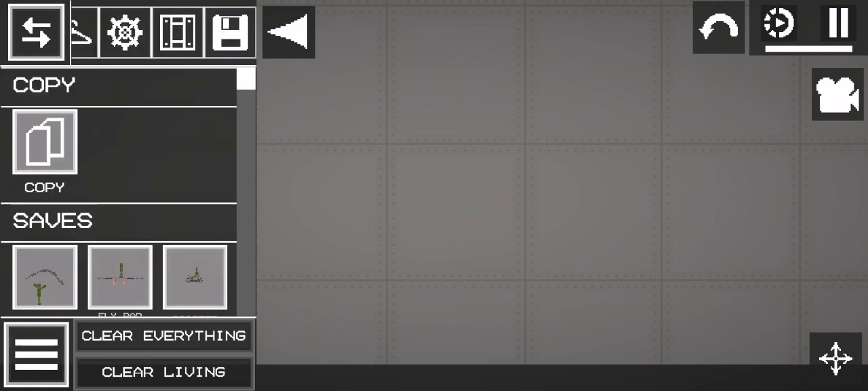
click(178, 32)
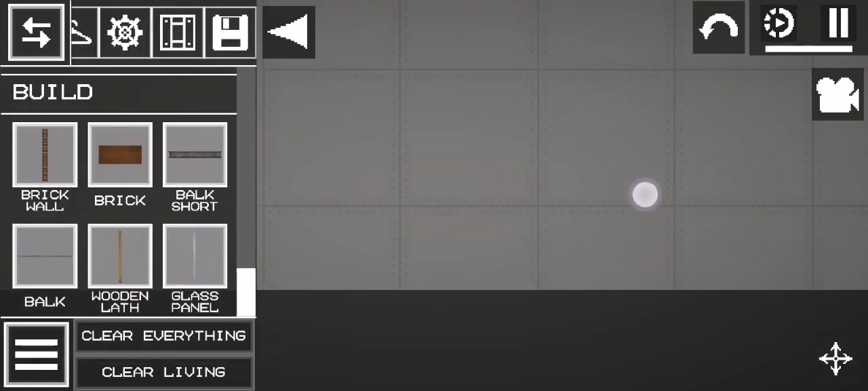
Lay a Balk on the floor and mount a Mechanics propeller on it, rotated flat
drag(627, 268, 665, 116)
drag(797, 135, 605, 173)
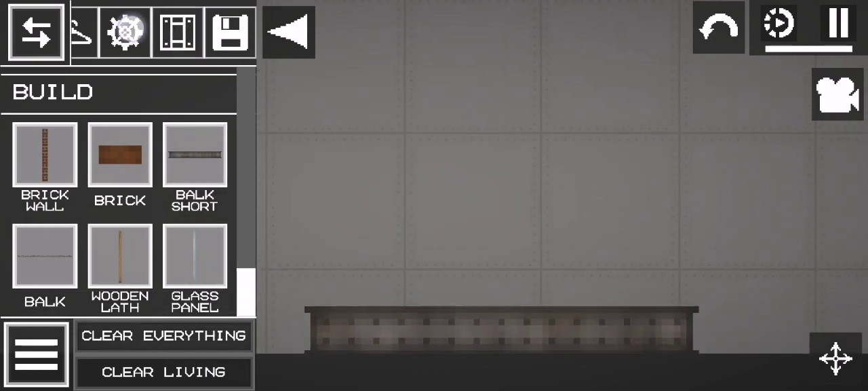
click(126, 32)
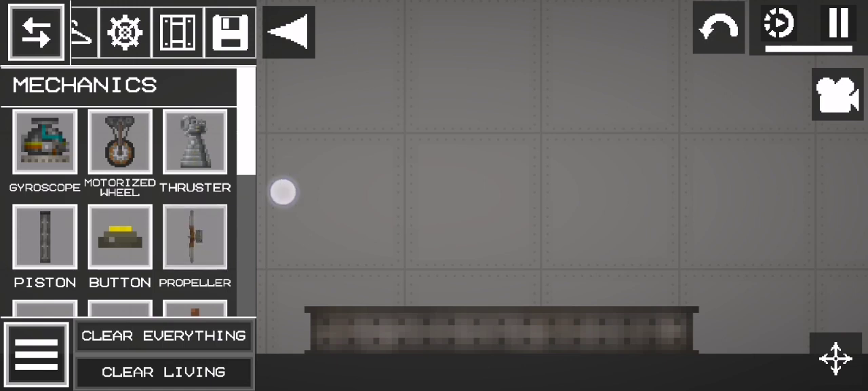
drag(283, 192, 468, 280)
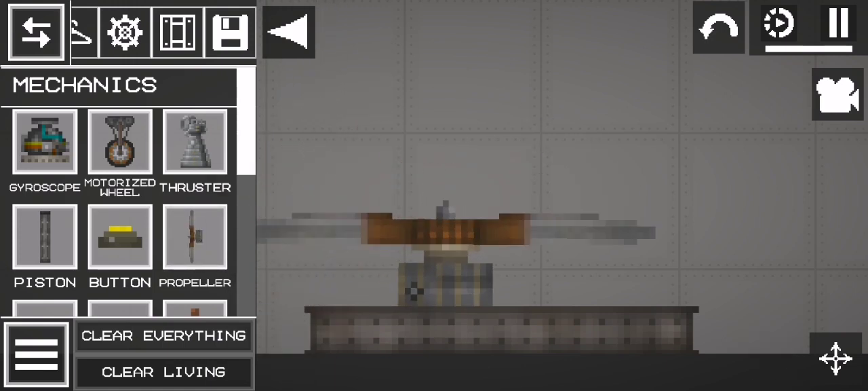
click(407, 271)
click(692, 226)
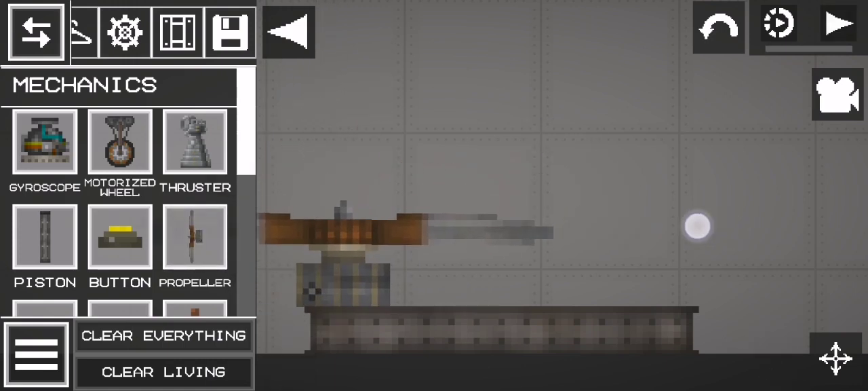
drag(692, 226, 398, 193)
mouse_move(543, 232)
mouse_down()
mouse_move(538, 260)
mouse_move(542, 275)
mouse_move(550, 271)
mouse_up()
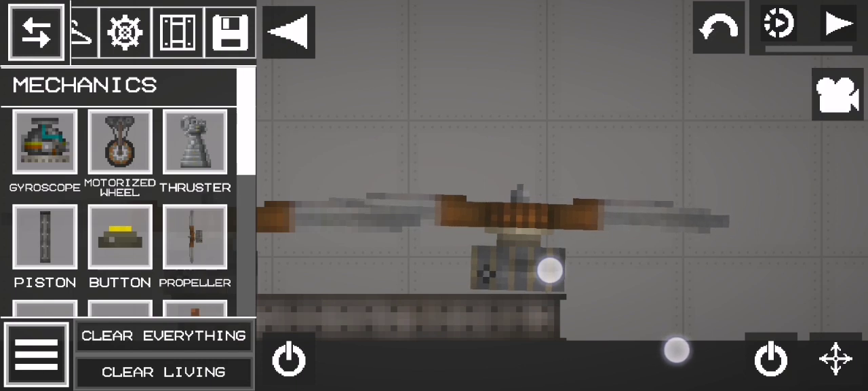
Attach thin rods to the right and left propeller units with the rod tool
click(836, 358)
drag(814, 359, 712, 360)
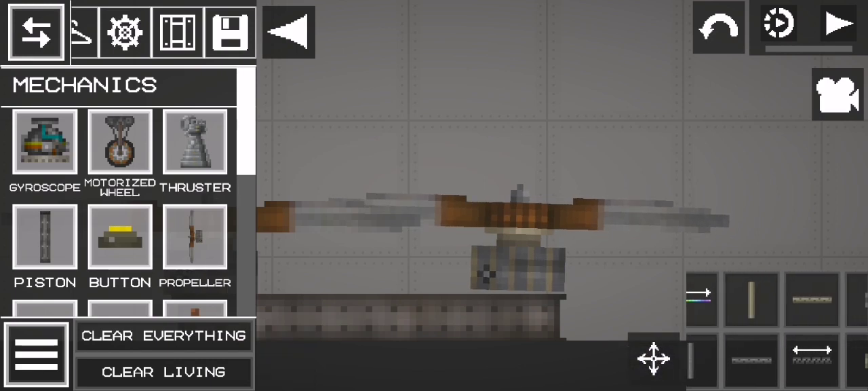
click(651, 358)
click(529, 285)
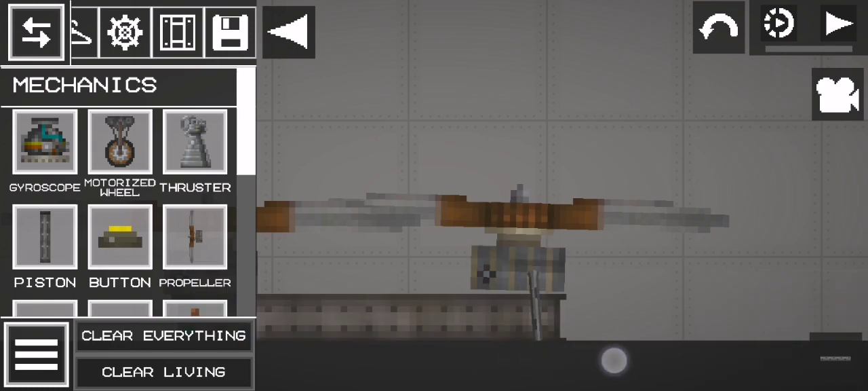
drag(475, 258, 556, 258)
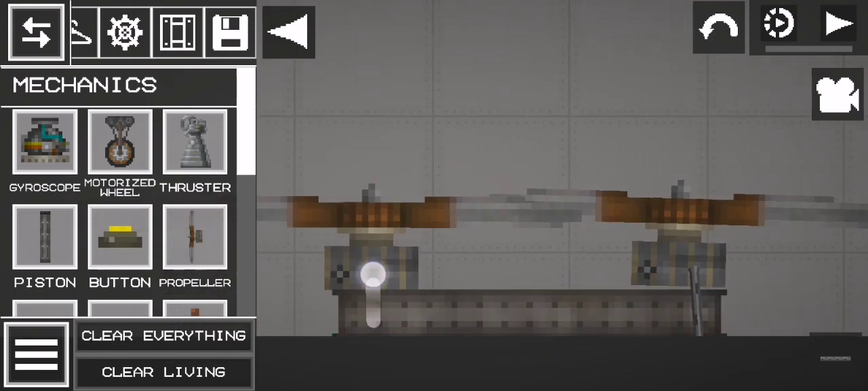
click(373, 264)
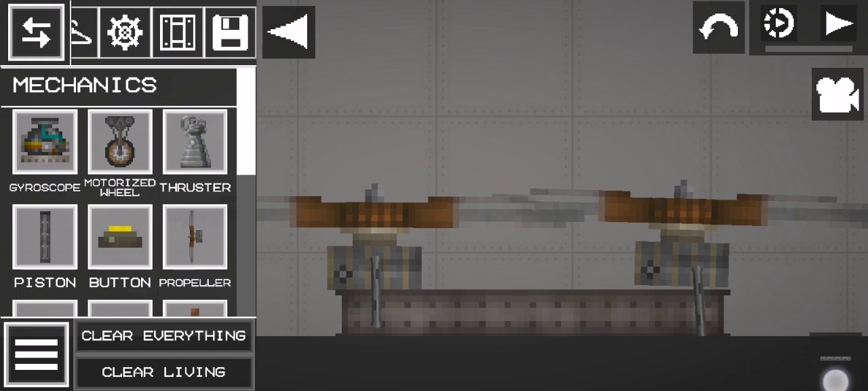
Return to the Move tool and pan the view down and left over the platform
click(835, 358)
drag(814, 326, 719, 325)
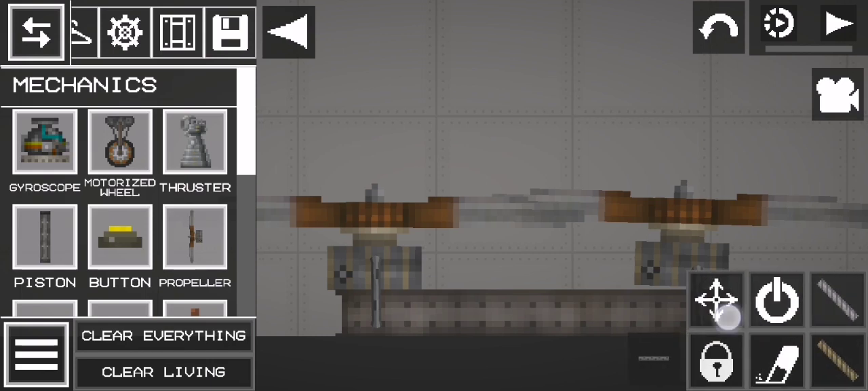
click(718, 302)
drag(421, 319, 484, 252)
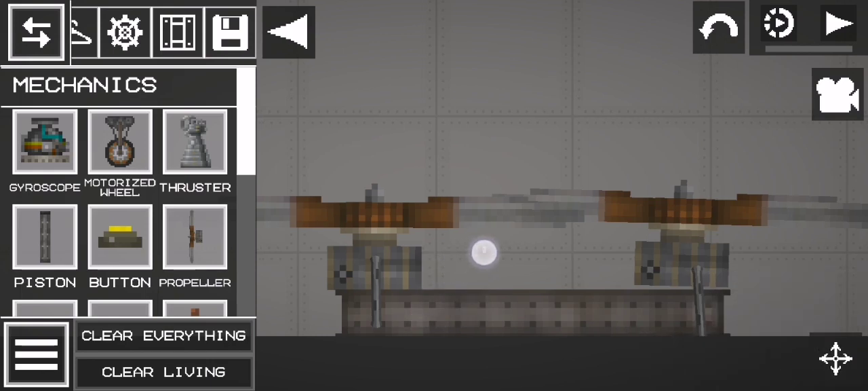
drag(495, 76, 450, 157)
click(231, 30)
mouse_move(122, 271)
mouse_down()
mouse_move(122, 102)
mouse_move(122, 136)
mouse_up()
Place a Balk Short above the propellers and run a rod up to it from the platform
click(178, 30)
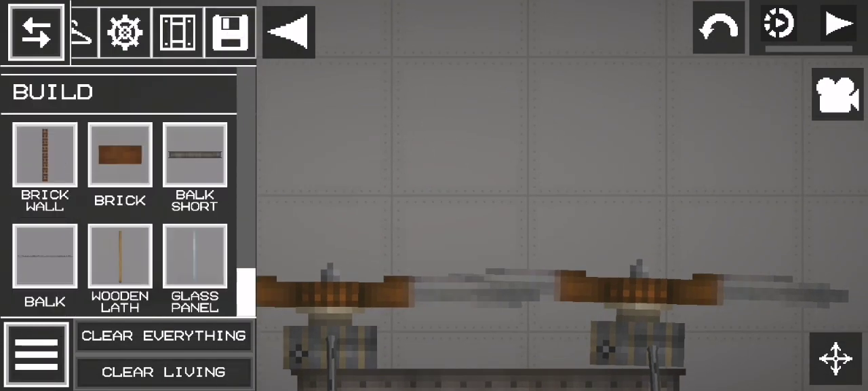
drag(194, 154, 493, 235)
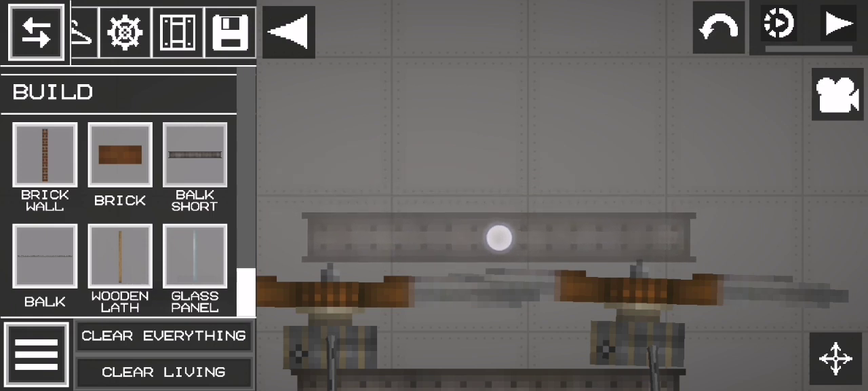
click(836, 358)
click(779, 296)
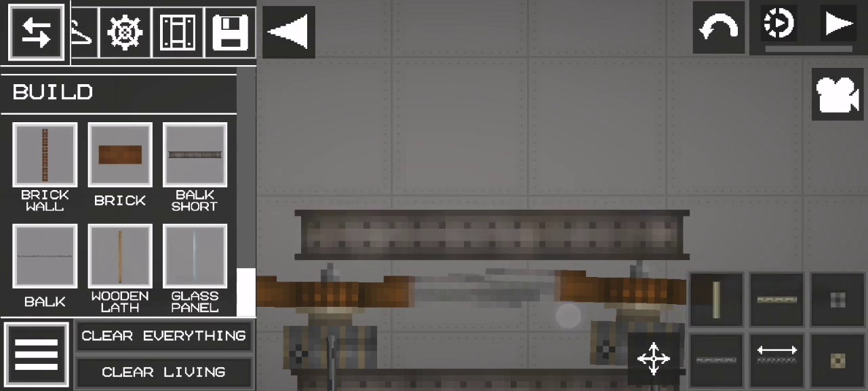
click(719, 360)
drag(462, 376, 467, 232)
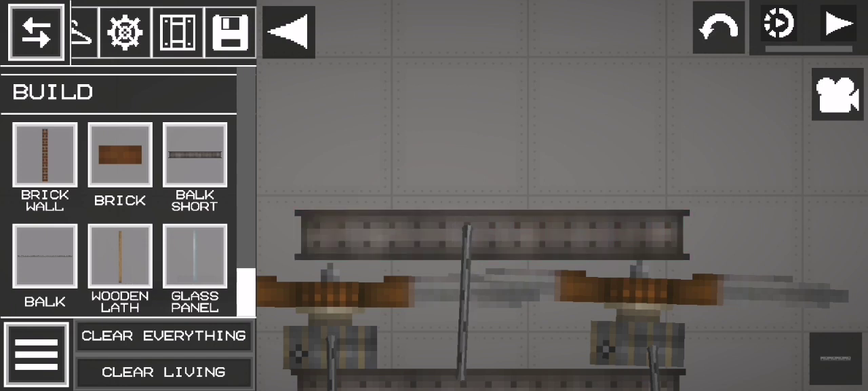
Switch back to the Move tool and pan the view right
click(836, 358)
drag(834, 326, 719, 326)
click(719, 298)
drag(447, 89, 551, 73)
Spawn two Mechanics rangers and move them beside the left propeller
click(124, 31)
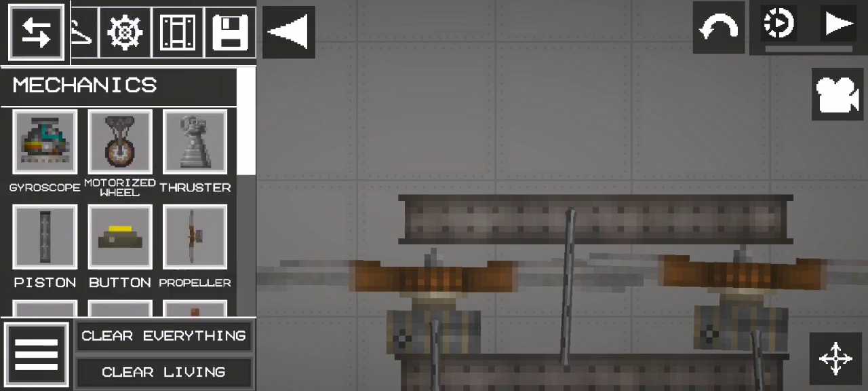
drag(247, 167, 248, 224)
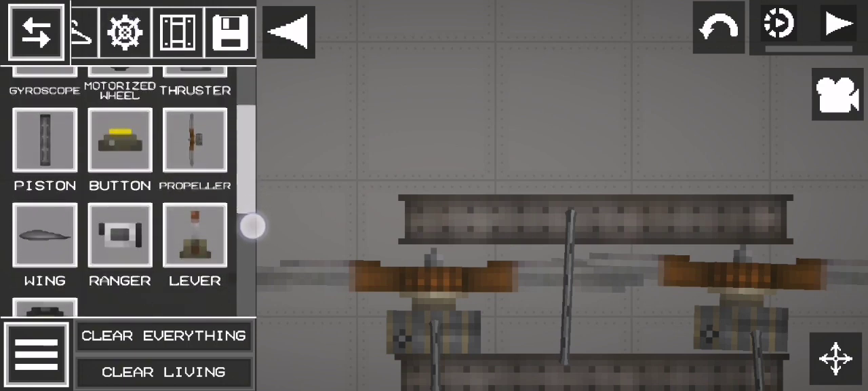
click(319, 151)
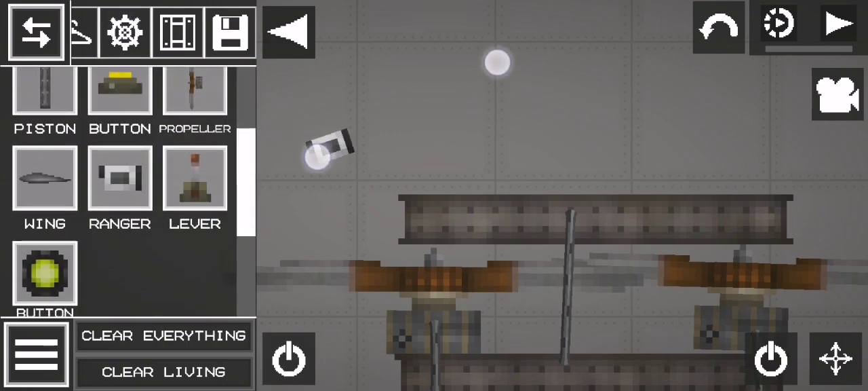
drag(320, 160, 369, 237)
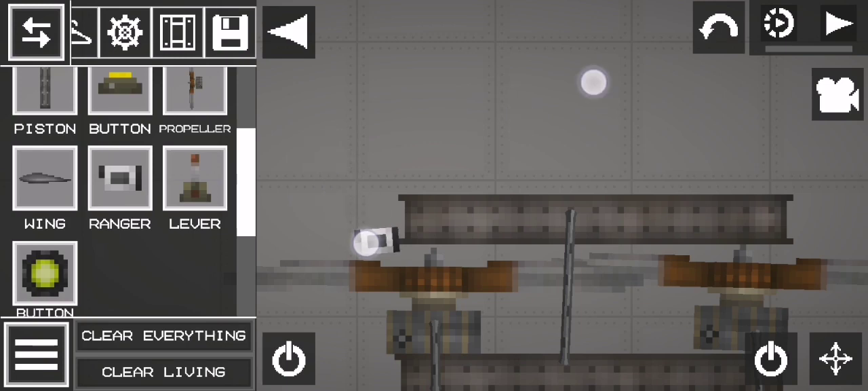
drag(563, 108, 433, 99)
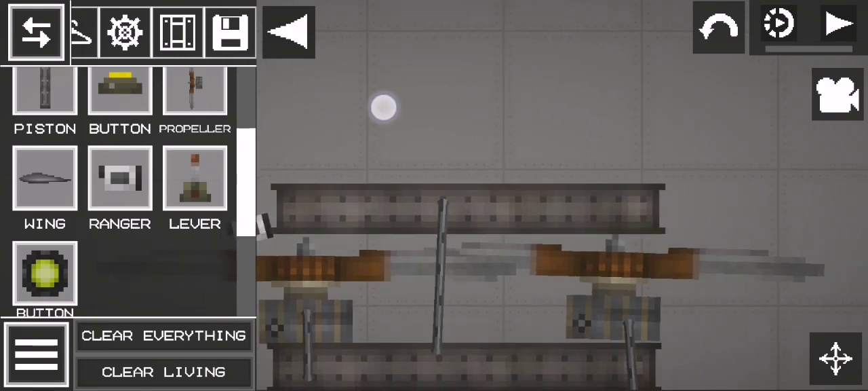
drag(563, 109, 380, 102)
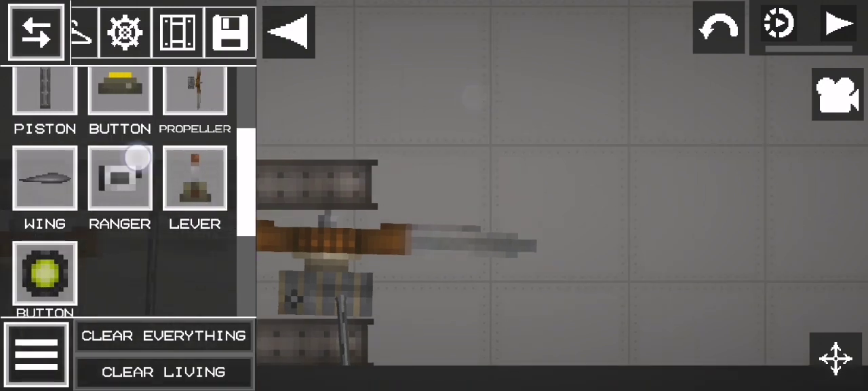
click(449, 151)
drag(440, 159, 396, 202)
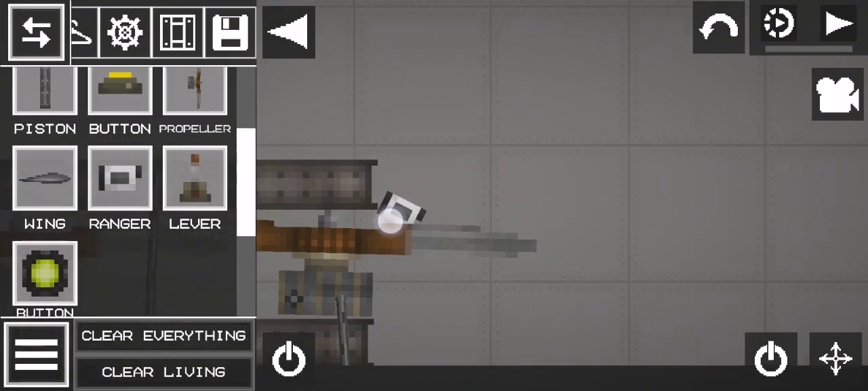
Fix the ranger to the upper beam's left end with a link
click(836, 357)
mouse_move(841, 339)
mouse_down()
mouse_move(678, 340)
mouse_move(801, 339)
mouse_up()
click(829, 350)
scroll(464, 145, up, 3)
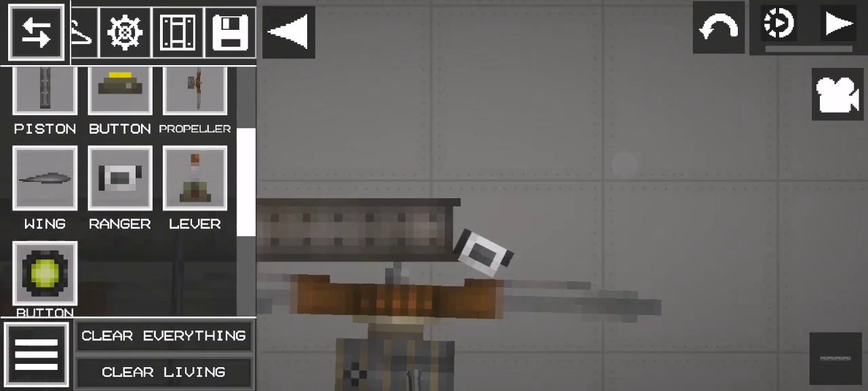
click(444, 253)
scroll(474, 237, down, 3)
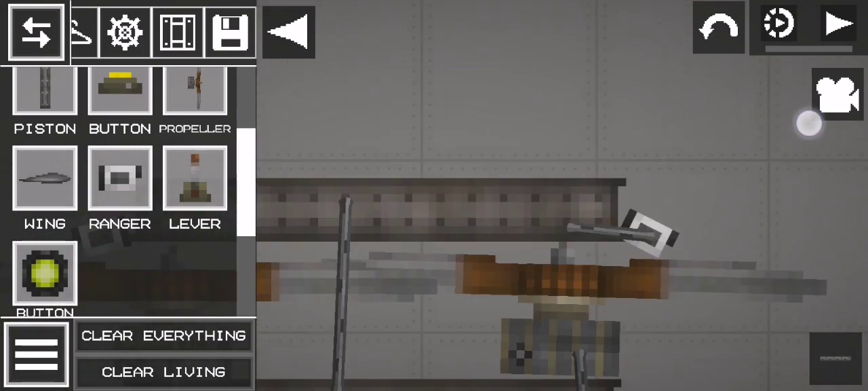
drag(413, 65, 552, 66)
drag(387, 241, 449, 218)
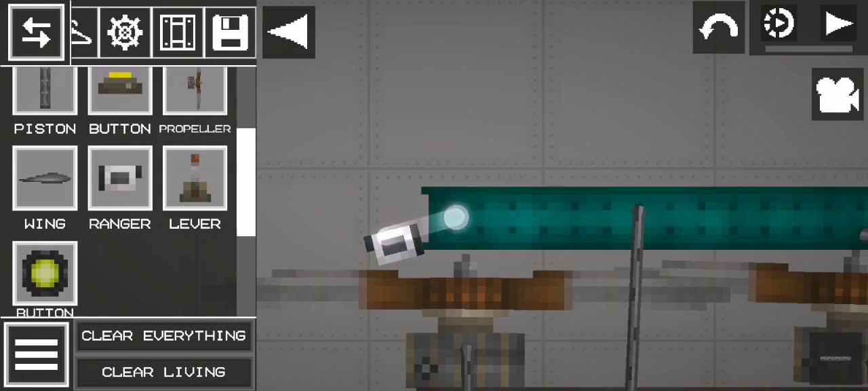
Wire the left and right rangers to the propeller blocks beneath them
click(827, 371)
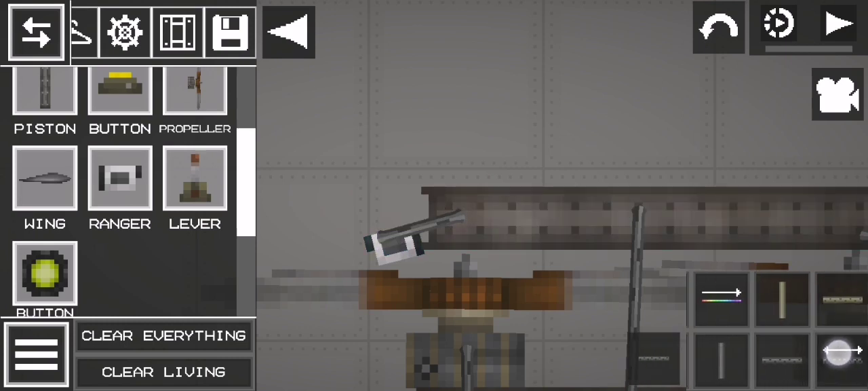
click(785, 291)
drag(563, 99, 517, 34)
click(330, 165)
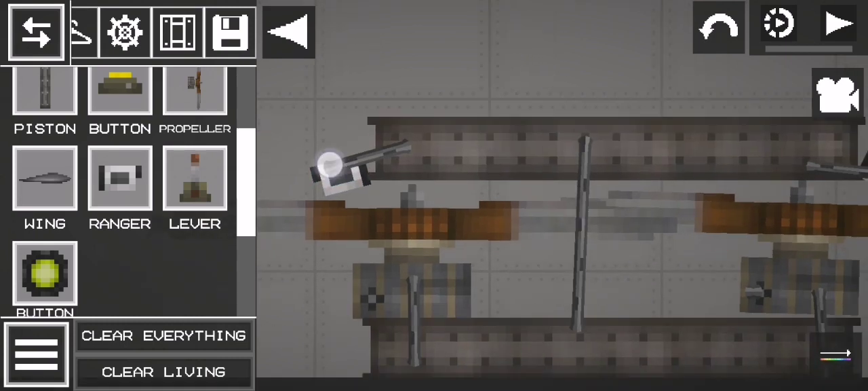
click(398, 272)
drag(405, 297, 338, 178)
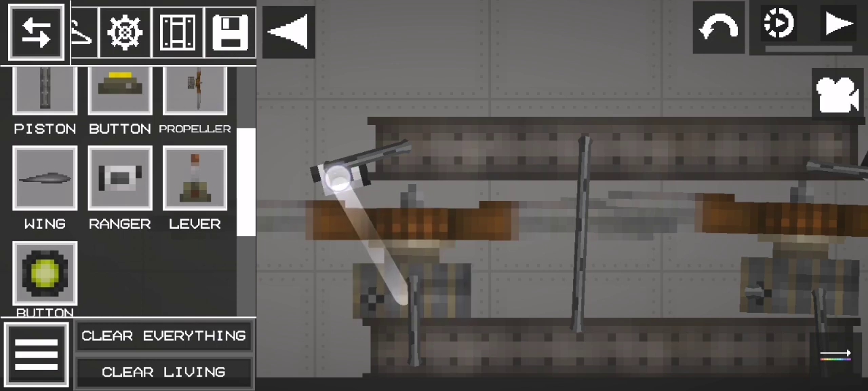
drag(611, 203, 475, 170)
drag(763, 139, 651, 251)
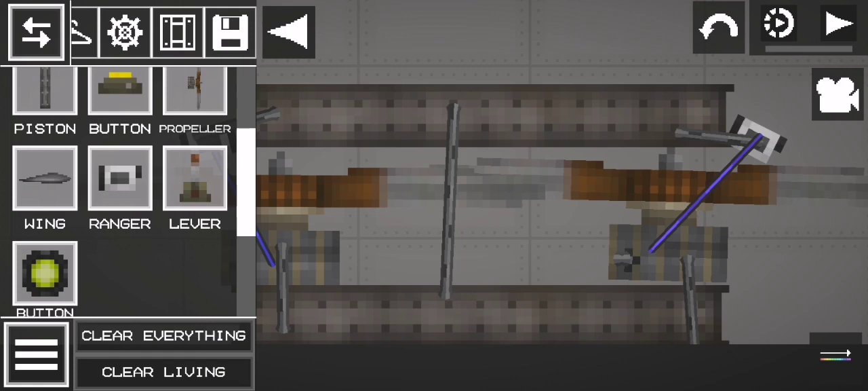
Choose a wire type and start the simulation
click(837, 355)
click(812, 338)
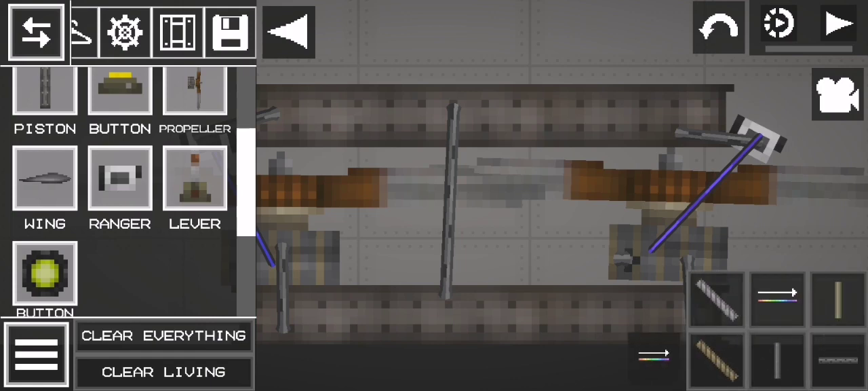
click(778, 299)
click(840, 26)
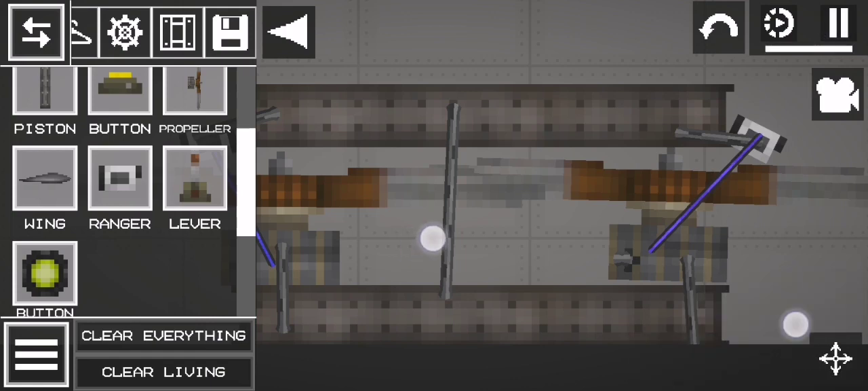
scroll(614, 280, down, 3)
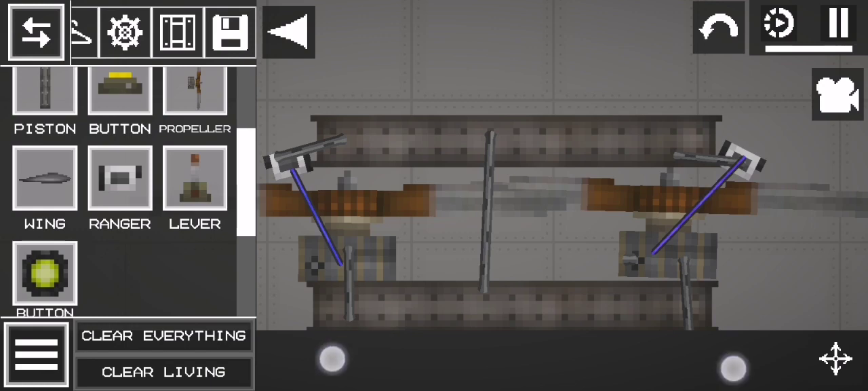
scroll(532, 363, up, 4)
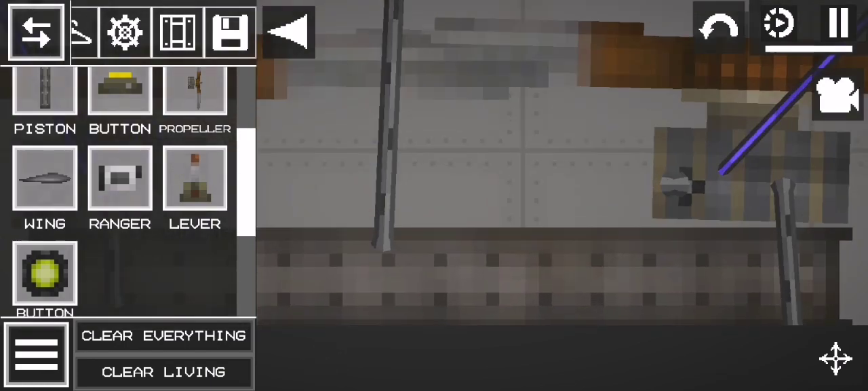
scroll(529, 356, down, 4)
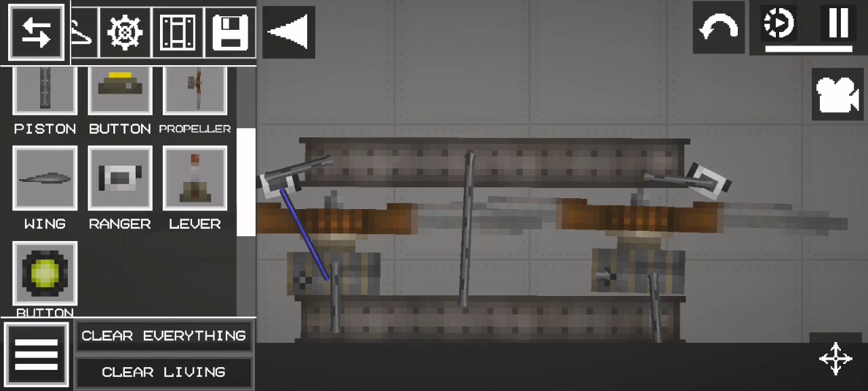
Rewire the left and right rangers to the lower-left and lower-right blocks
click(836, 357)
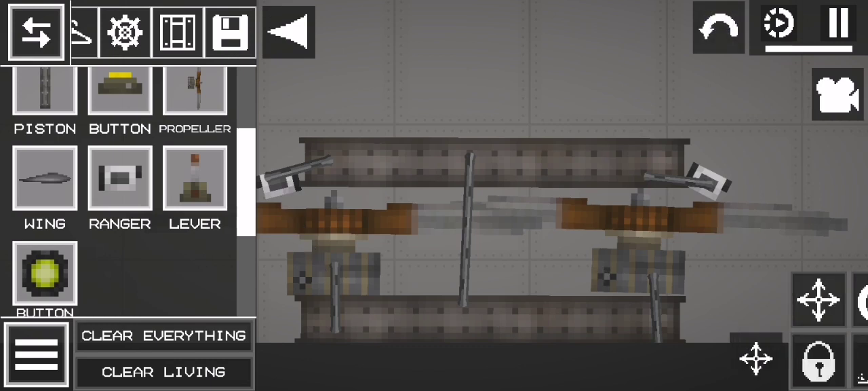
drag(835, 339, 746, 340)
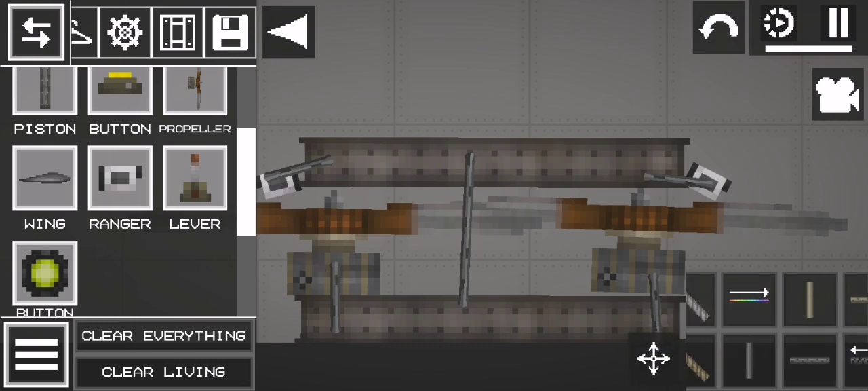
click(778, 353)
drag(367, 170, 287, 182)
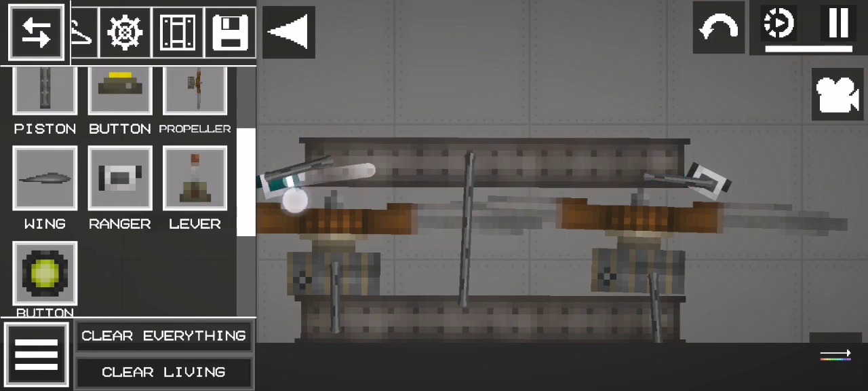
click(332, 271)
click(366, 170)
click(337, 273)
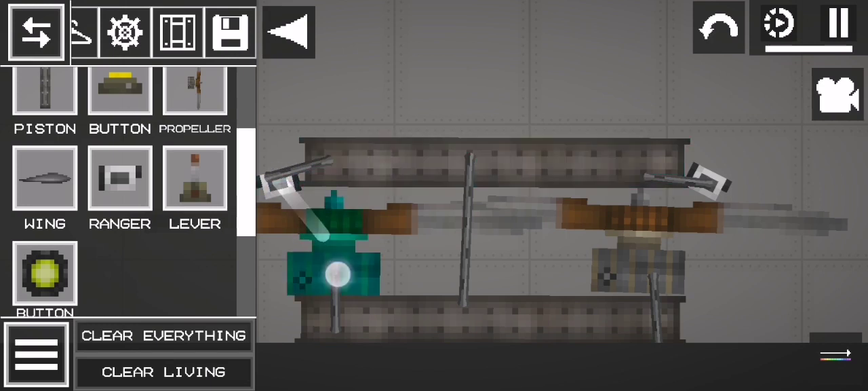
drag(278, 183, 336, 266)
drag(705, 186, 641, 268)
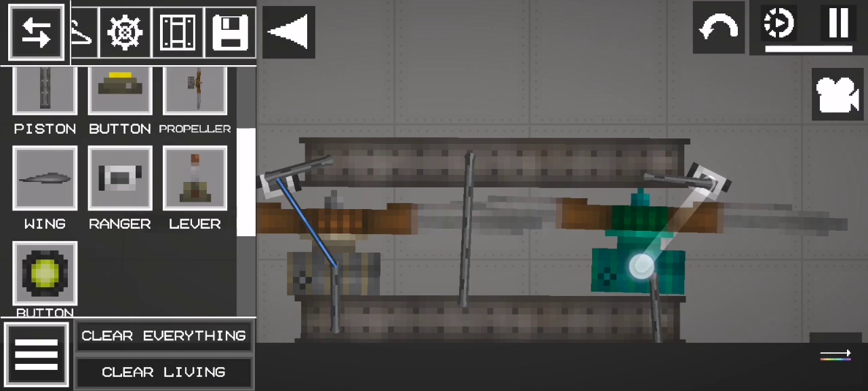
click(835, 354)
scroll(780, 325, right, 3)
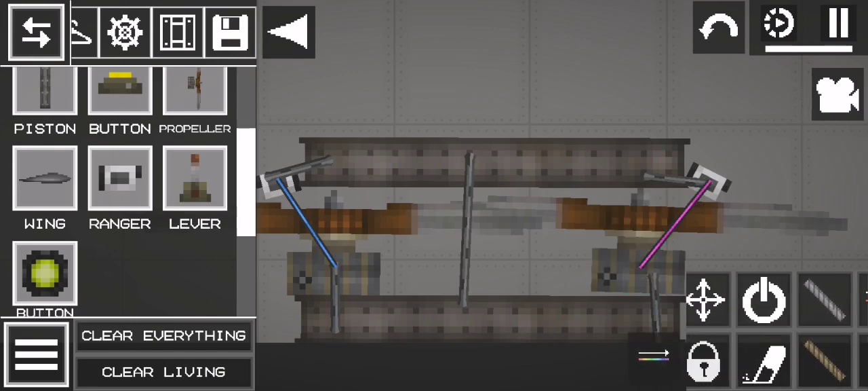
Push the running hoverboard to test it, then dismiss a part's options menu without deleting
click(836, 354)
mouse_move(380, 122)
mouse_down()
mouse_move(400, 160)
mouse_move(366, 219)
mouse_up()
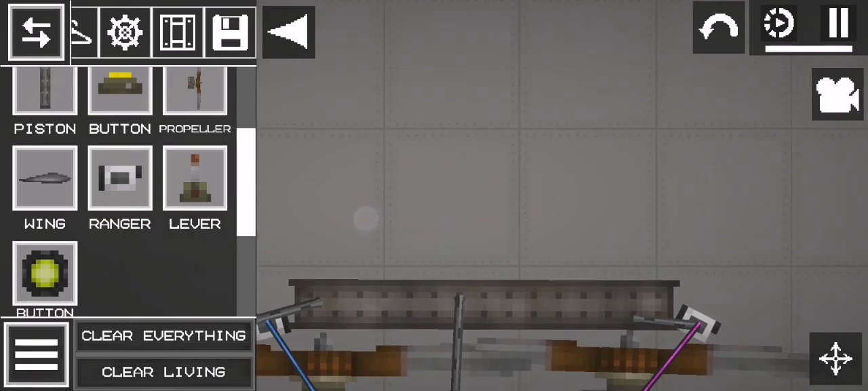
mouse_move(453, 270)
mouse_down()
mouse_move(411, 291)
mouse_move(456, 175)
mouse_move(446, 177)
mouse_up()
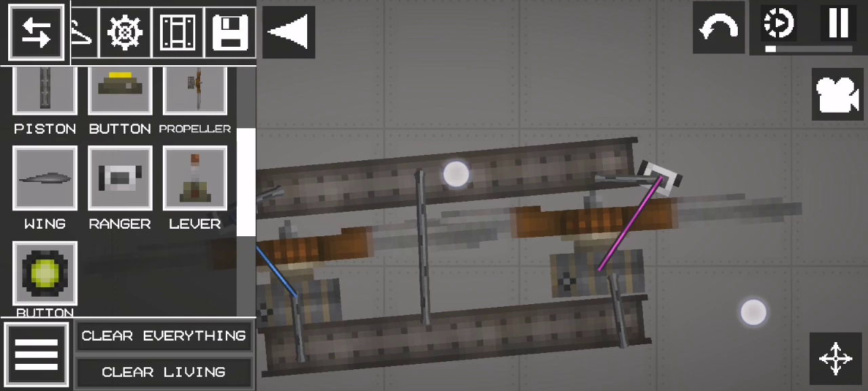
click(421, 175)
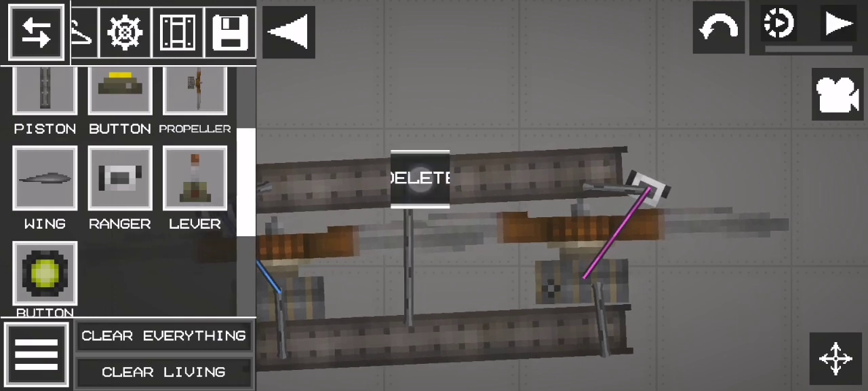
click(423, 145)
drag(483, 106, 485, 23)
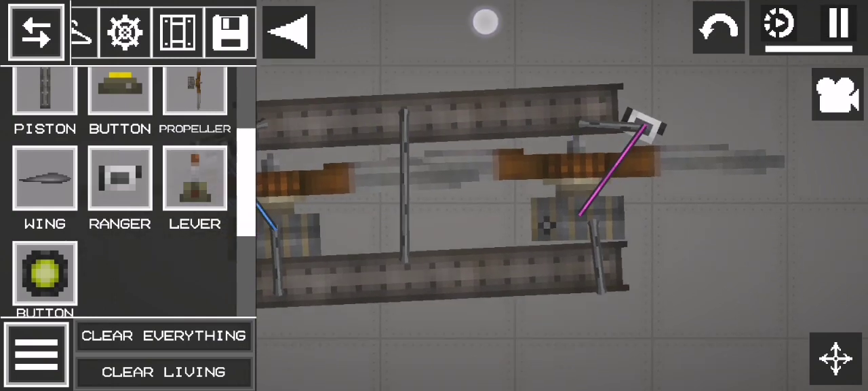
drag(606, 326, 607, 276)
drag(246, 219, 247, 81)
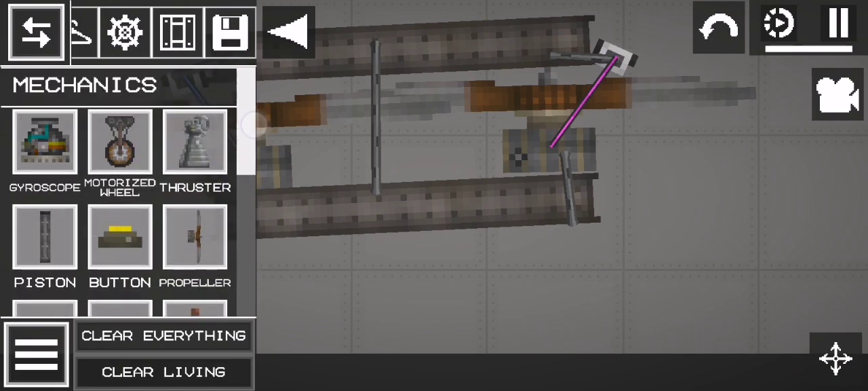
Spawn a Gyroscope, pause, and hang it just below the lower beam's left side
click(45, 142)
click(322, 290)
drag(536, 318, 664, 308)
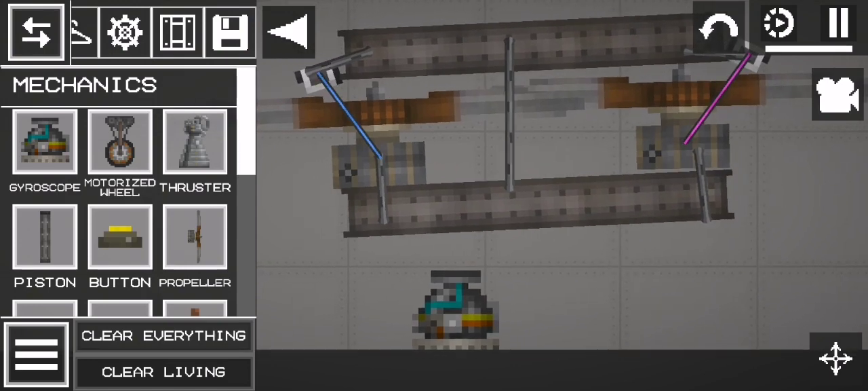
drag(441, 278, 366, 299)
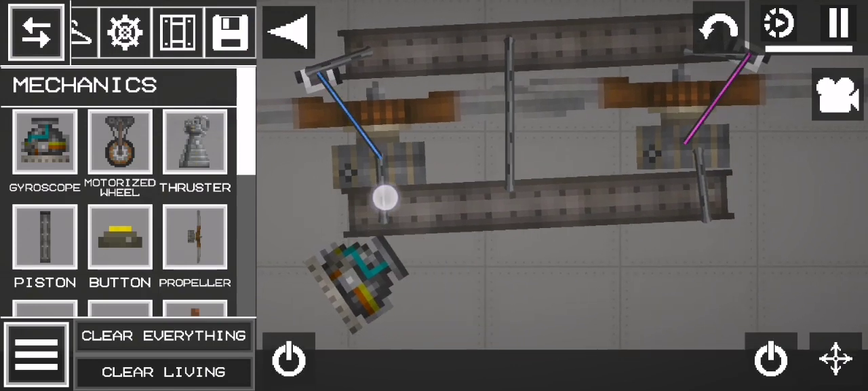
click(840, 26)
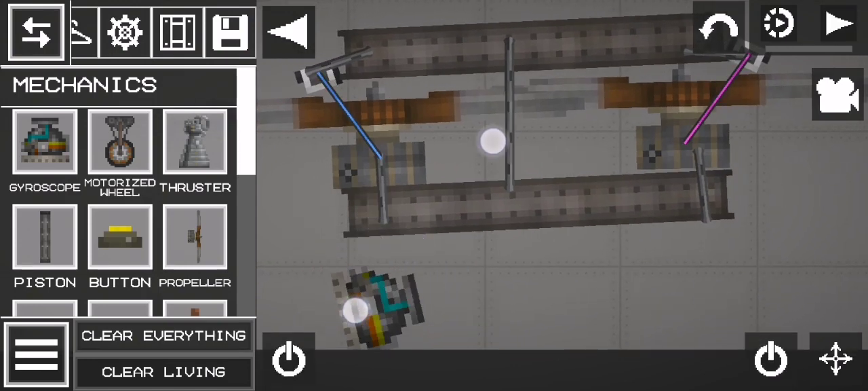
click(354, 308)
drag(354, 309, 370, 285)
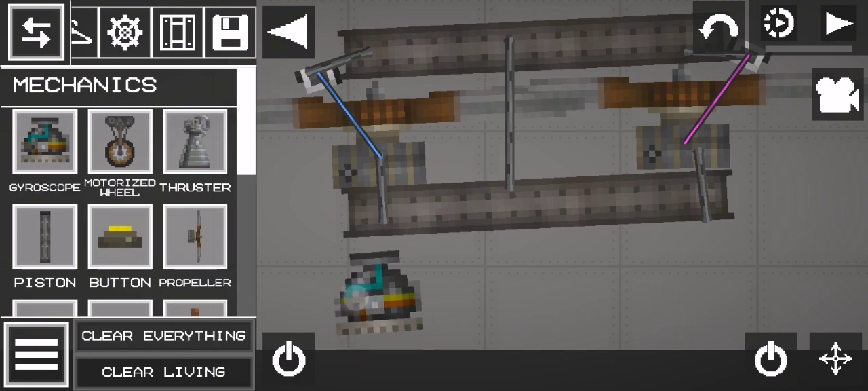
click(369, 282)
drag(370, 281, 370, 288)
click(617, 323)
Add a second gyroscope and position it under the right hinge
drag(617, 323, 358, 184)
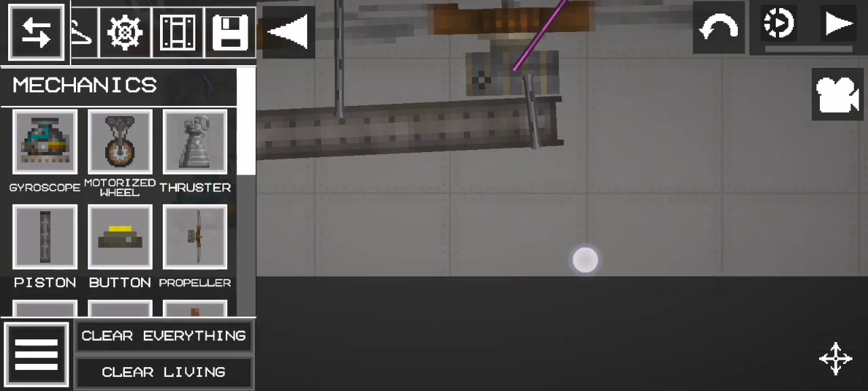
click(475, 218)
click(475, 218)
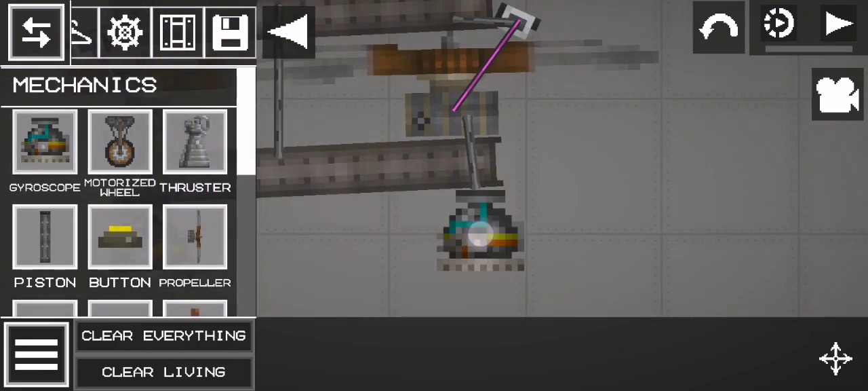
scroll(838, 210, down, 3)
mouse_move(838, 211)
mouse_down()
mouse_move(560, 333)
mouse_move(805, 364)
mouse_up()
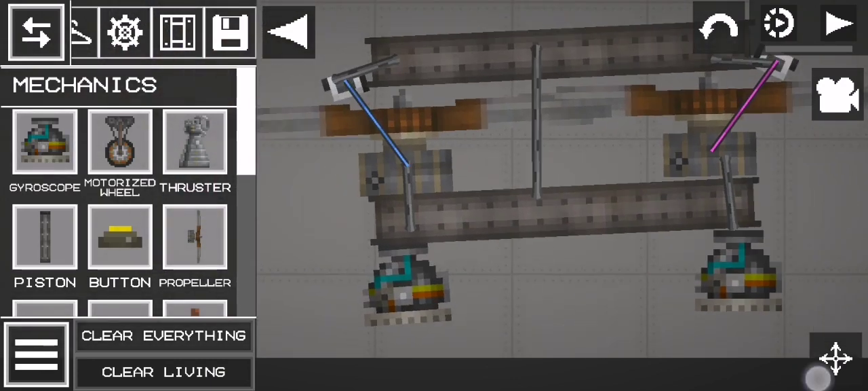
click(835, 357)
Brace the left and right gyroscopes to the lower beam with rigid rods
drag(835, 319, 712, 319)
drag(835, 318, 733, 319)
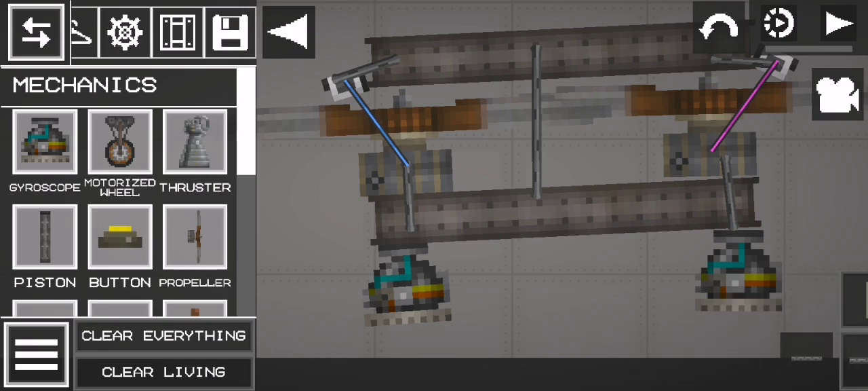
drag(400, 217, 403, 277)
drag(712, 203, 730, 264)
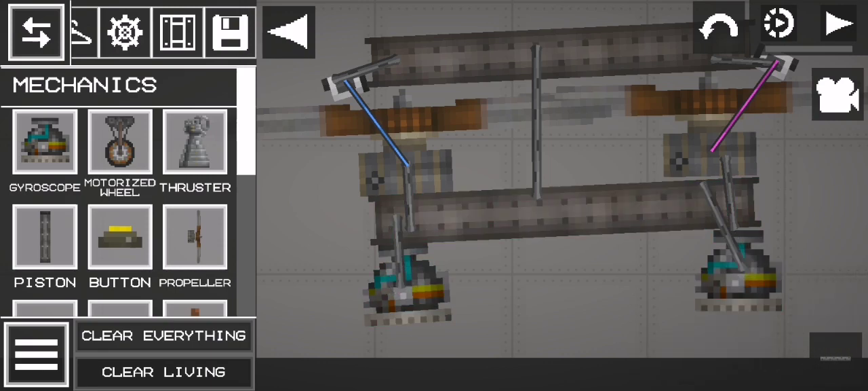
Wire the left and top-right beam corners to the gyroscopes below them
click(835, 358)
drag(835, 319, 713, 319)
click(835, 358)
drag(349, 116, 404, 282)
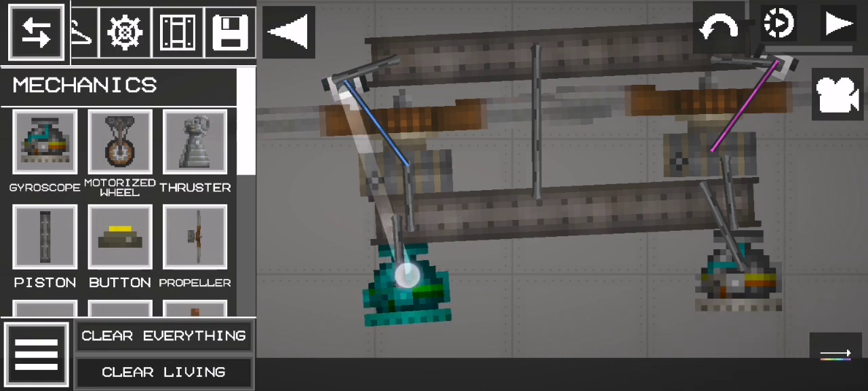
scroll(529, 204, up, 3)
drag(572, 123, 528, 313)
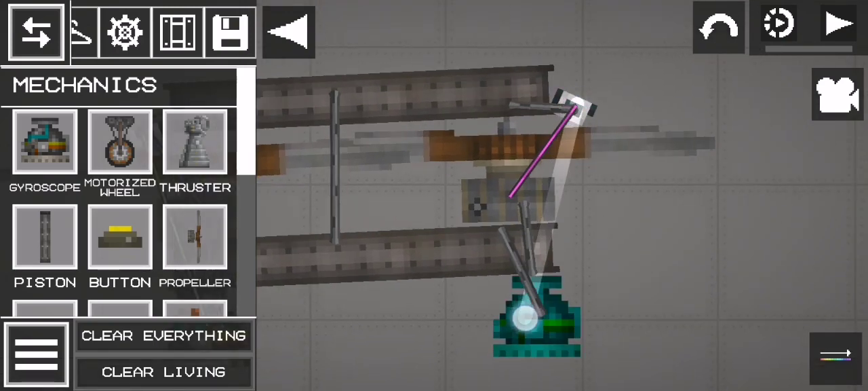
With the Drag tool, lift the right gyroscope and pause to settle it on its wires
click(836, 358)
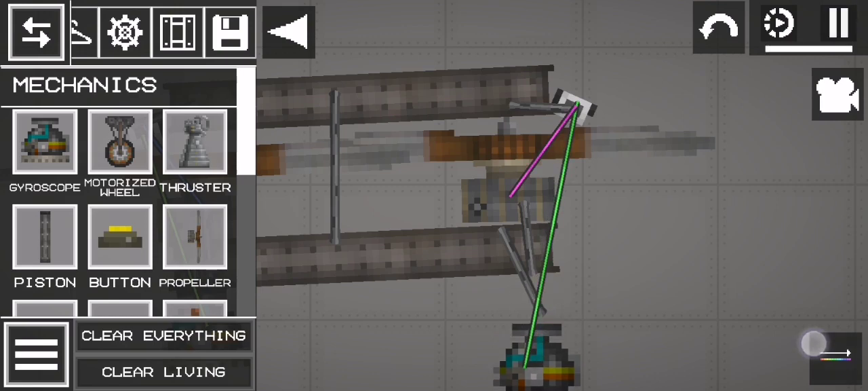
drag(844, 327, 780, 328)
click(717, 299)
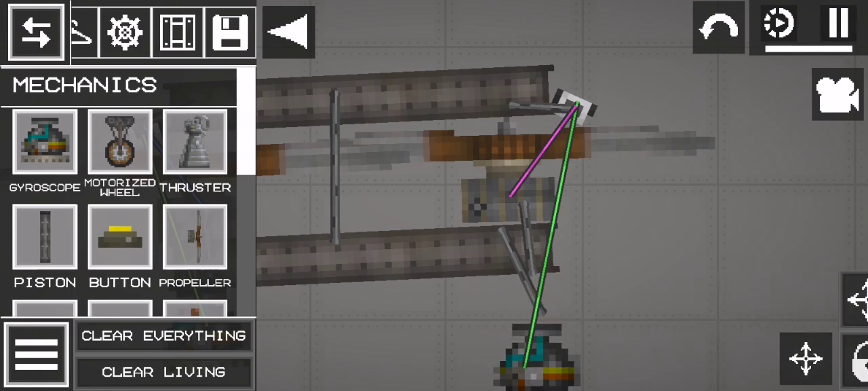
drag(532, 343, 531, 285)
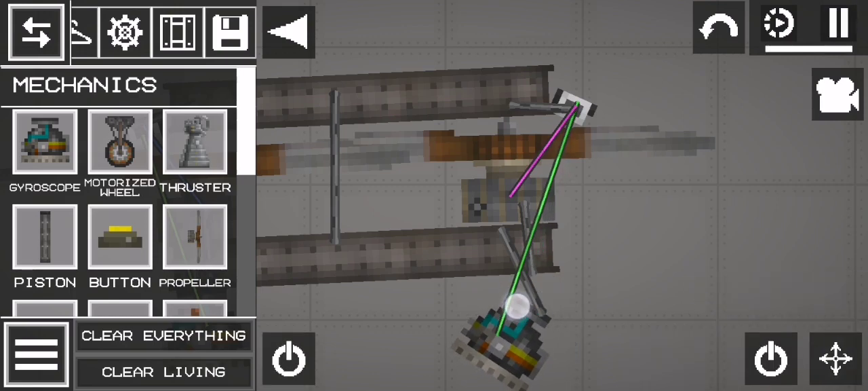
click(839, 26)
drag(519, 296, 536, 302)
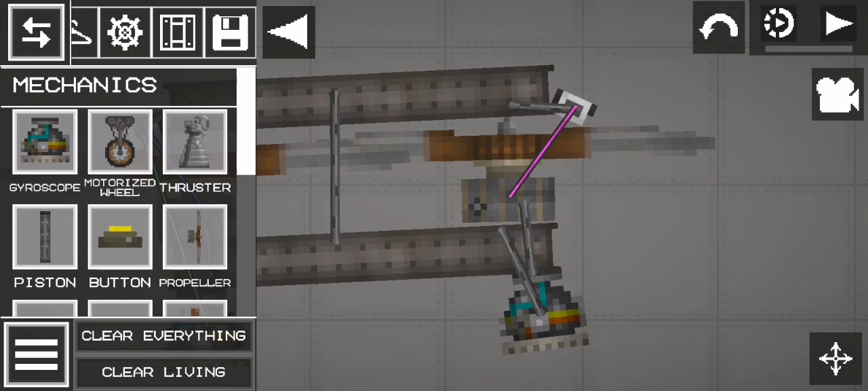
Zoom out over the whole contraption and select the right gyroscope
drag(738, 301, 802, 246)
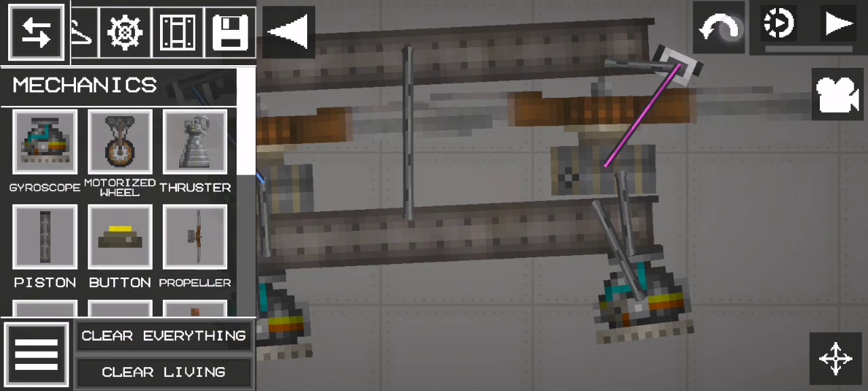
mouse_move(818, 291)
mouse_down()
mouse_move(507, 312)
mouse_move(439, 338)
mouse_up()
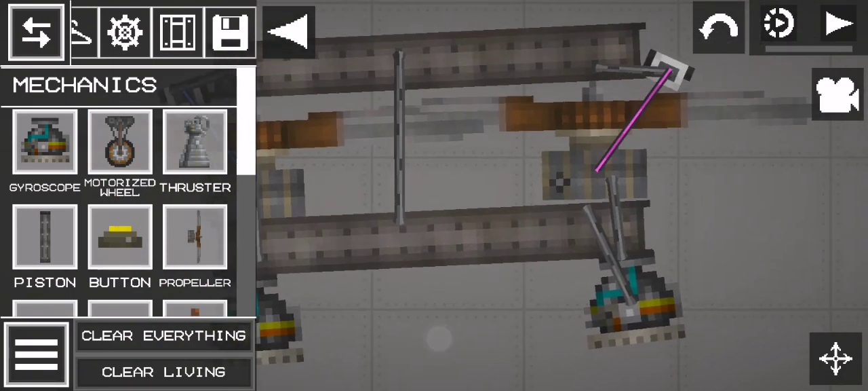
click(836, 357)
mouse_move(719, 349)
mouse_down()
mouse_move(807, 350)
mouse_move(746, 350)
mouse_up()
click(836, 357)
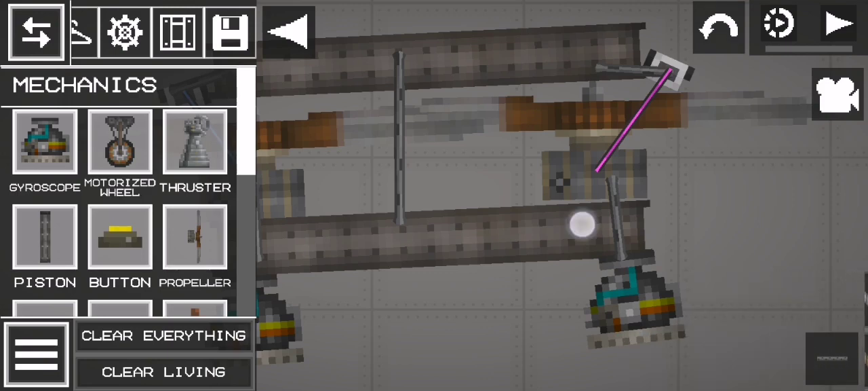
click(610, 305)
Wire the top-right and top-left beam corners to the gyroscopes below
click(836, 357)
mouse_move(834, 319)
mouse_down()
mouse_move(747, 318)
mouse_move(834, 320)
mouse_up()
click(836, 358)
drag(736, 234, 711, 297)
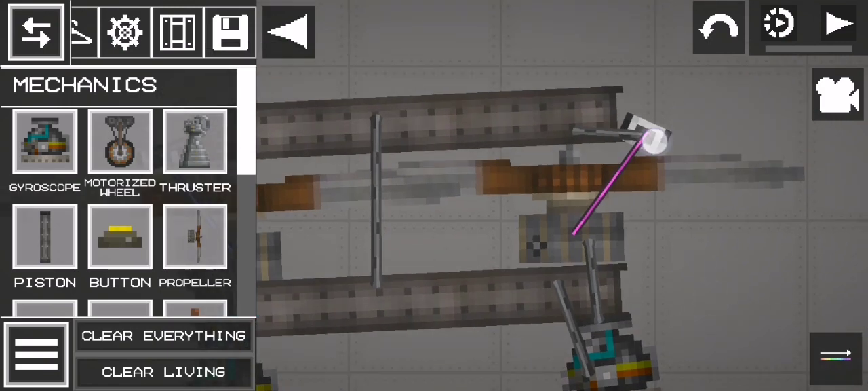
click(655, 141)
drag(655, 131, 621, 299)
scroll(597, 257, down, 3)
drag(548, 355, 579, 333)
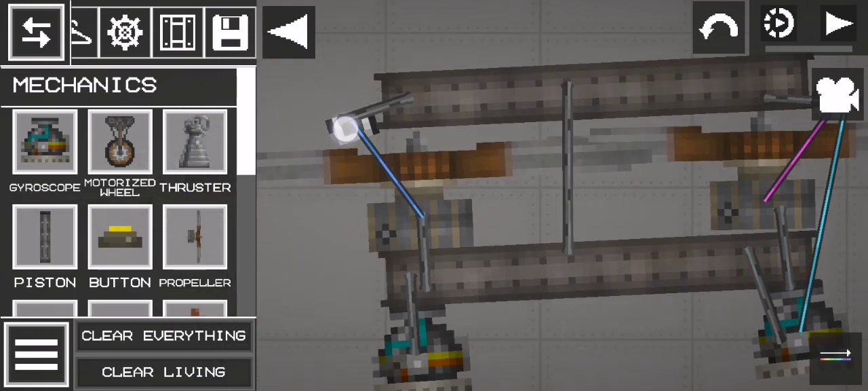
drag(343, 128, 414, 312)
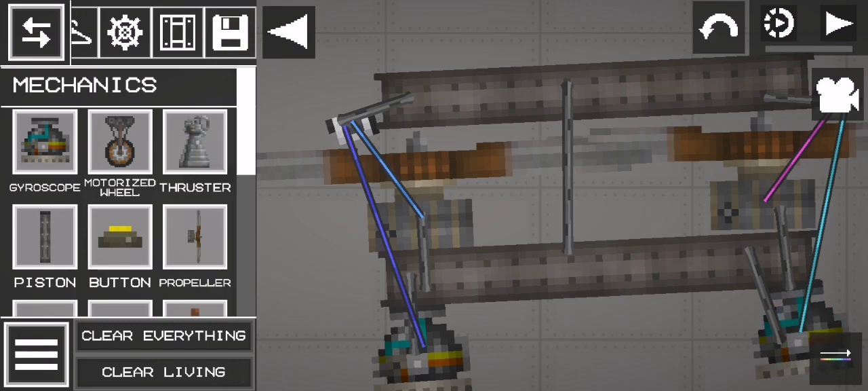
Switch to the Drag tool, resume the simulation, and open the contraption's options
click(836, 355)
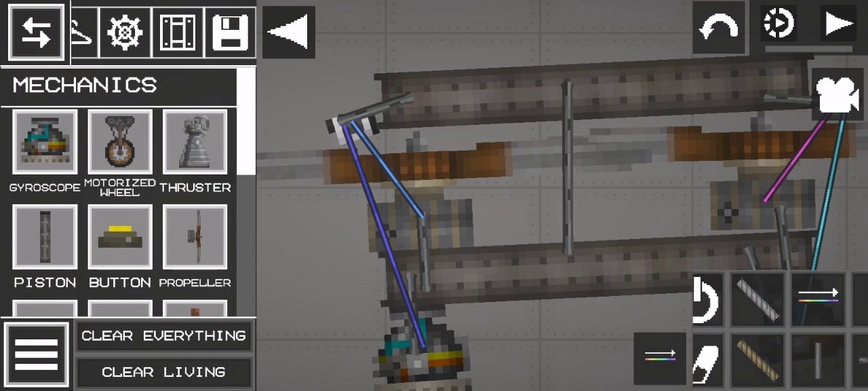
drag(780, 339, 679, 339)
click(736, 299)
click(840, 25)
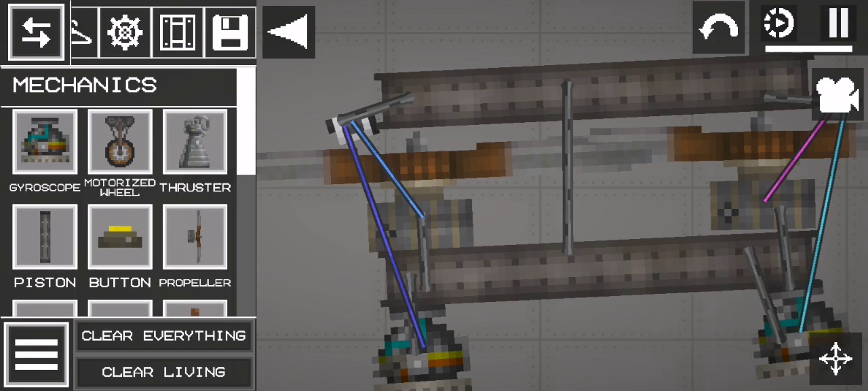
scroll(563, 217, down, 3)
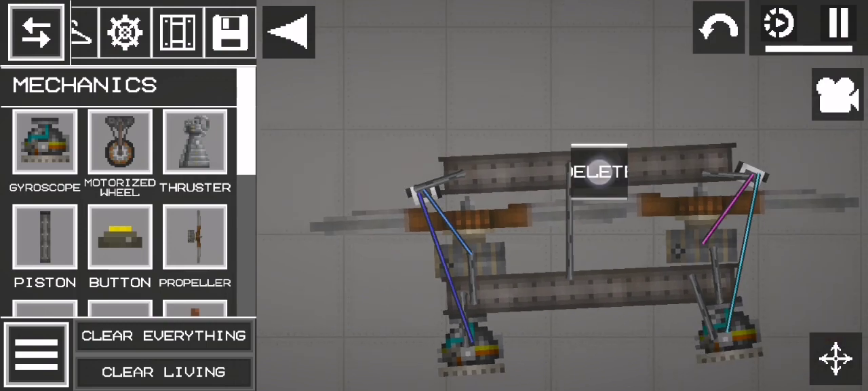
right_click(604, 162)
Unfreeze the contraption and spawn a Melon ragdoll from Living beside the hoverboard
click(600, 139)
drag(674, 138, 623, 184)
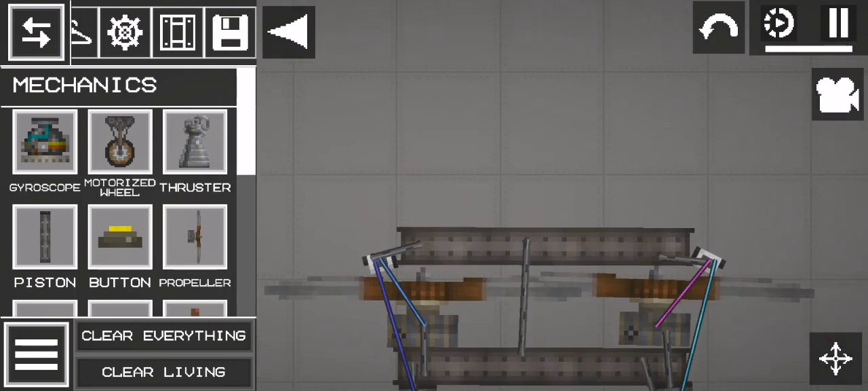
click(95, 38)
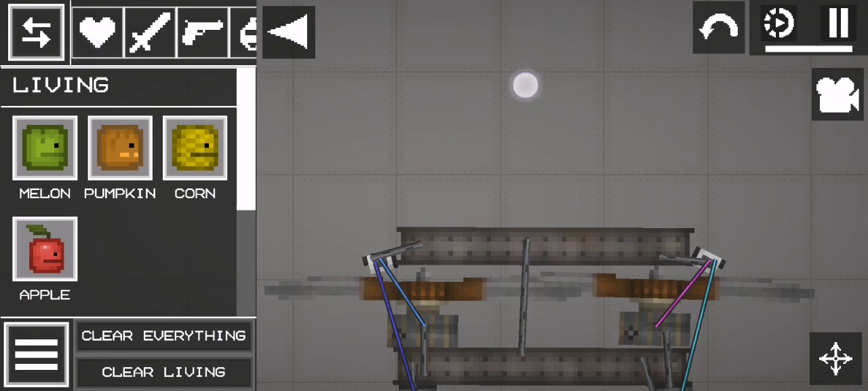
drag(525, 85, 713, 61)
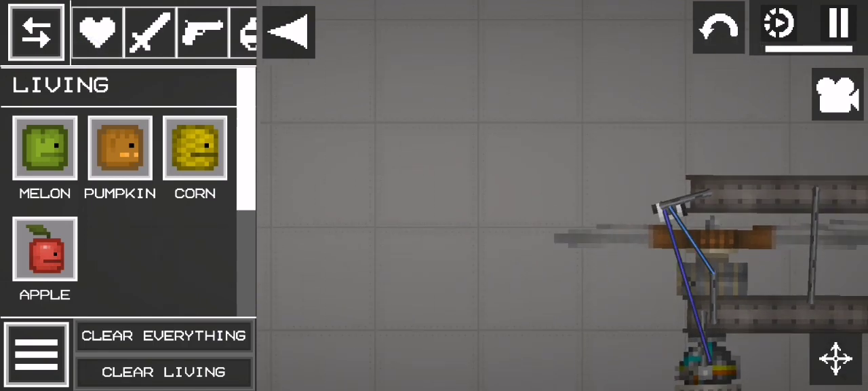
click(45, 148)
click(391, 203)
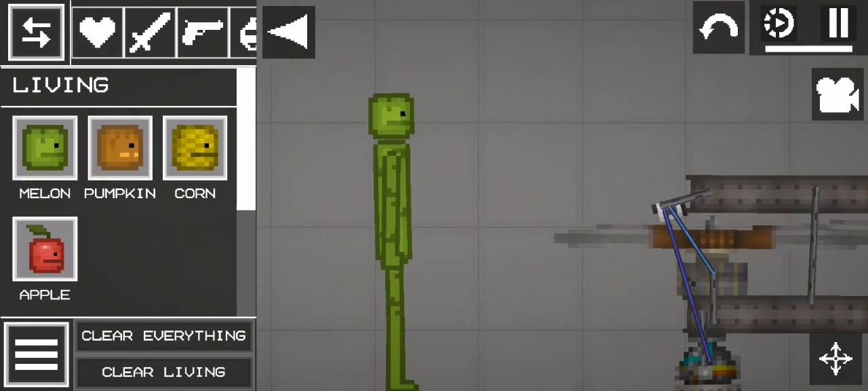
scroll(163, 32, right, 3)
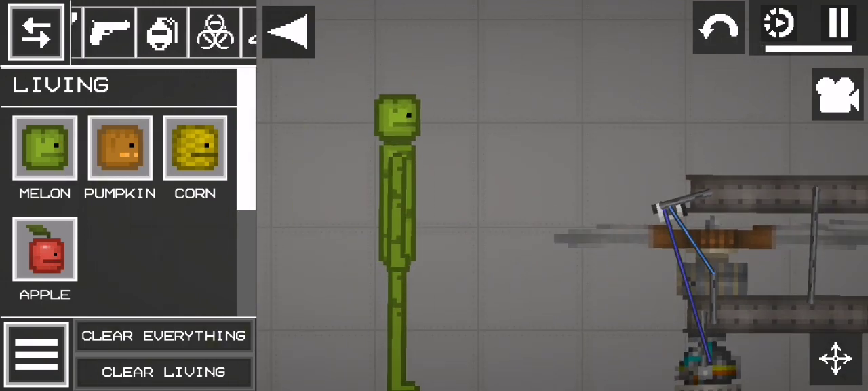
Browse the Chemistry syringes, bring the floor into view, and pause the simulation
click(207, 33)
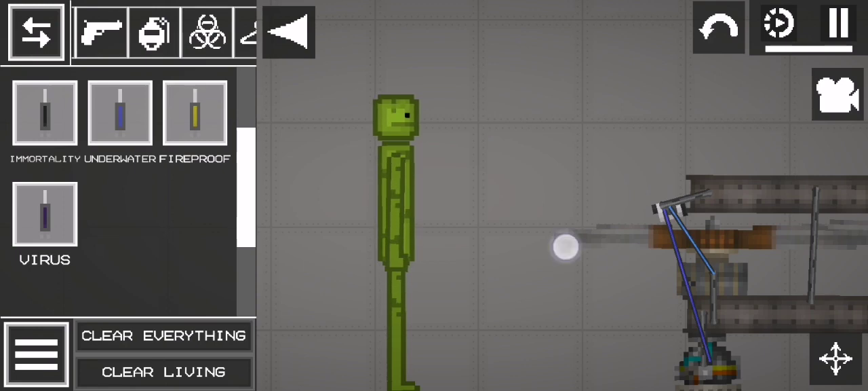
drag(566, 247, 593, 187)
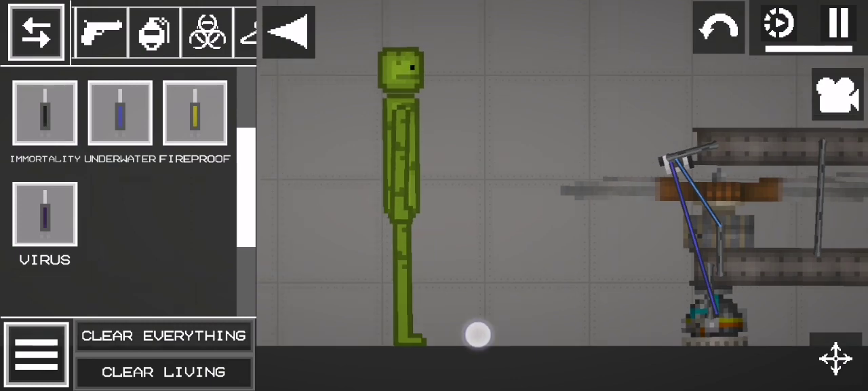
scroll(474, 337, up, 3)
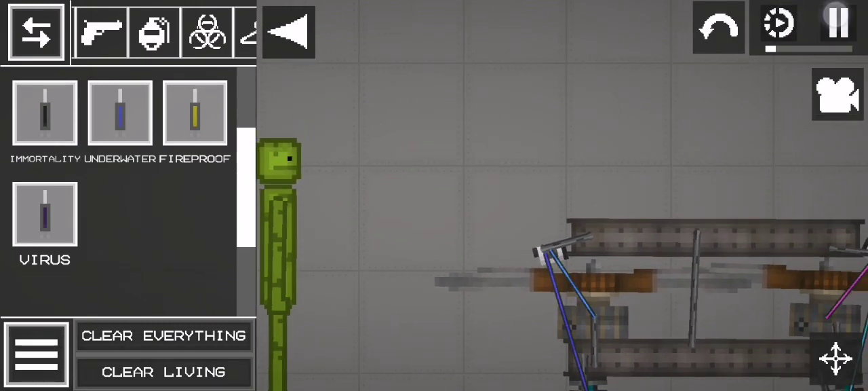
click(840, 27)
Drag the melon ragdoll onto the hoverboard's top beam and release it there
drag(280, 203, 519, 135)
scroll(546, 273, down, 3)
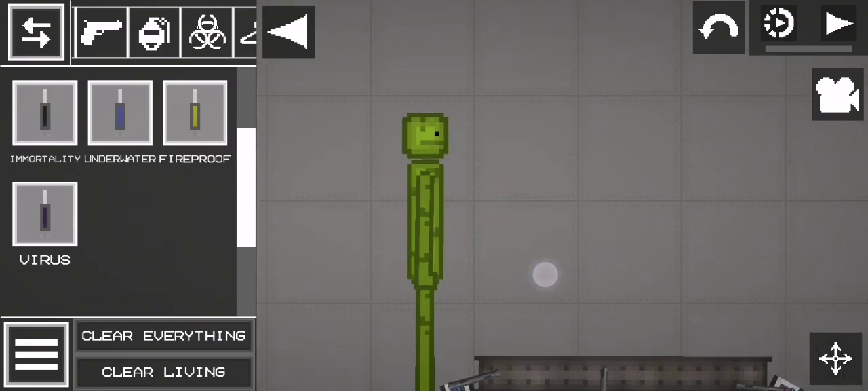
drag(498, 102, 578, 76)
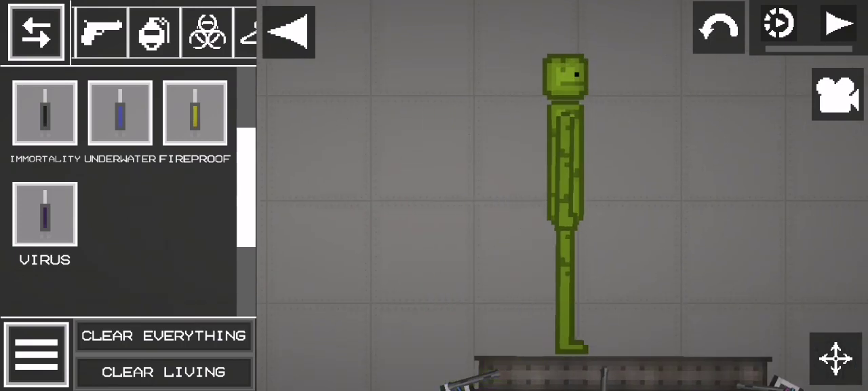
scroll(563, 271, up, 3)
click(840, 27)
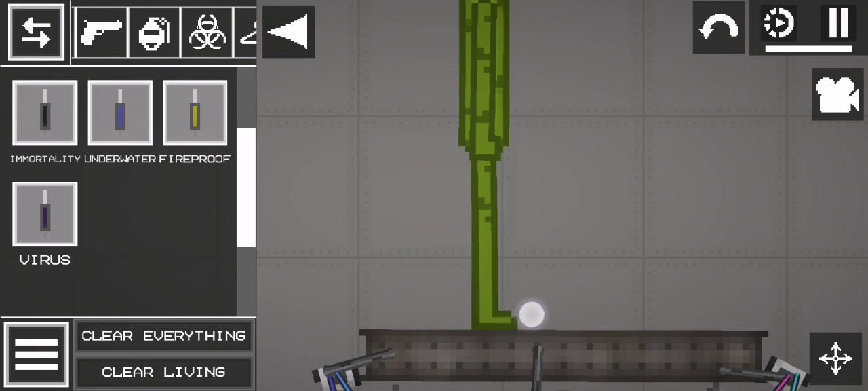
Rod the ragdoll's legs to the top beam, then return to the drag tool
click(835, 358)
click(719, 354)
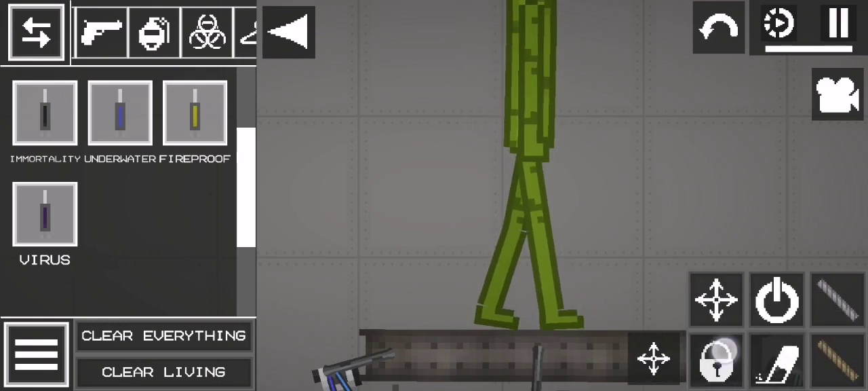
scroll(746, 326, down, 3)
click(496, 282)
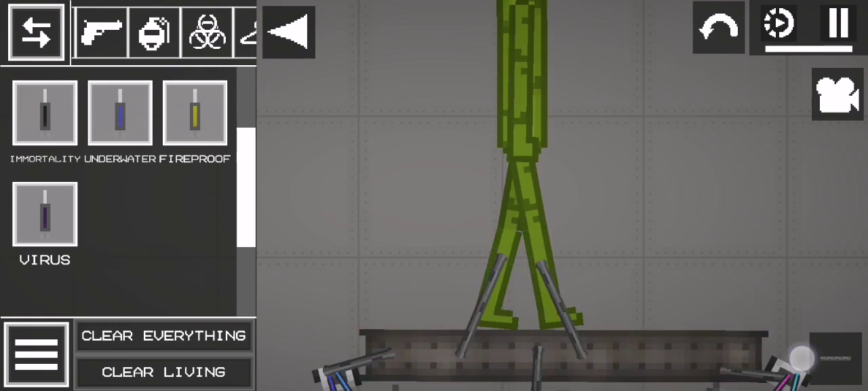
click(836, 358)
scroll(746, 326, up, 3)
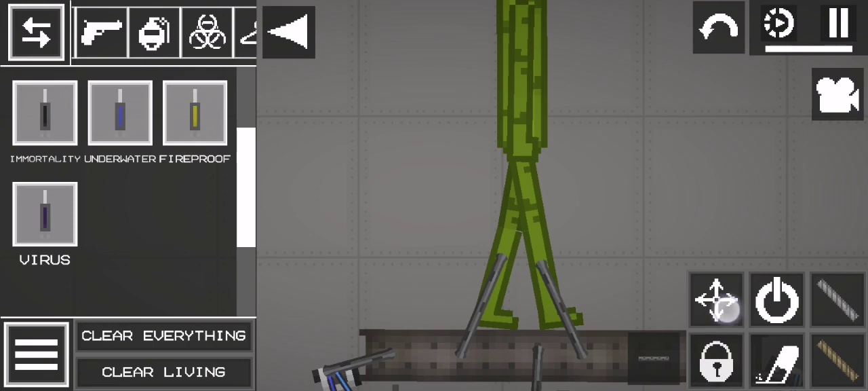
click(719, 298)
scroll(441, 176, down, 5)
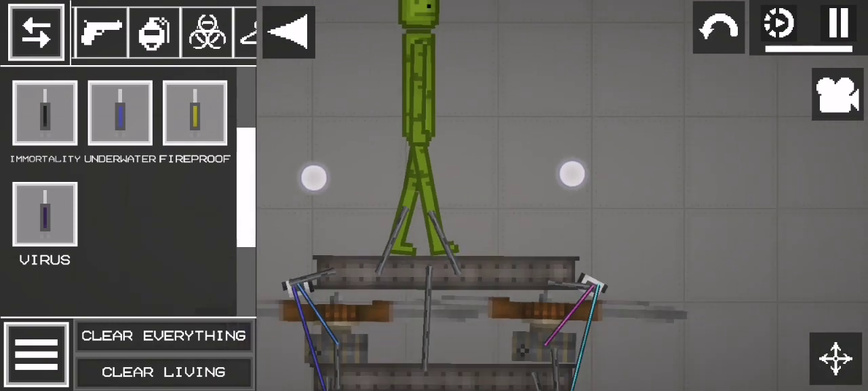
scroll(441, 176, up, 4)
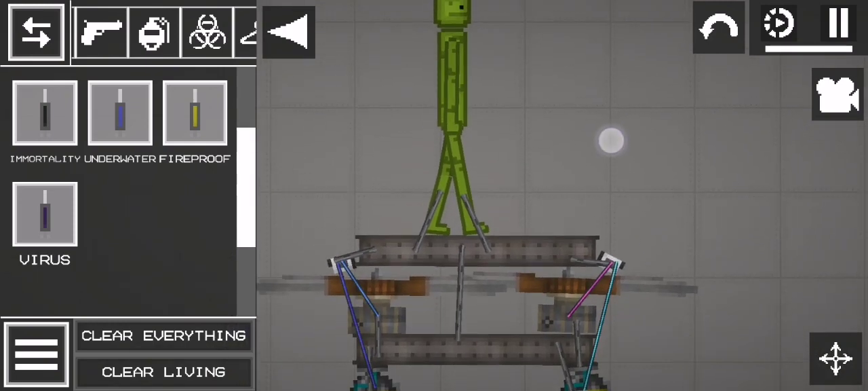
drag(554, 128, 547, 95)
Disable the platform's collisions and power on the right and left rangers
right_click(518, 237)
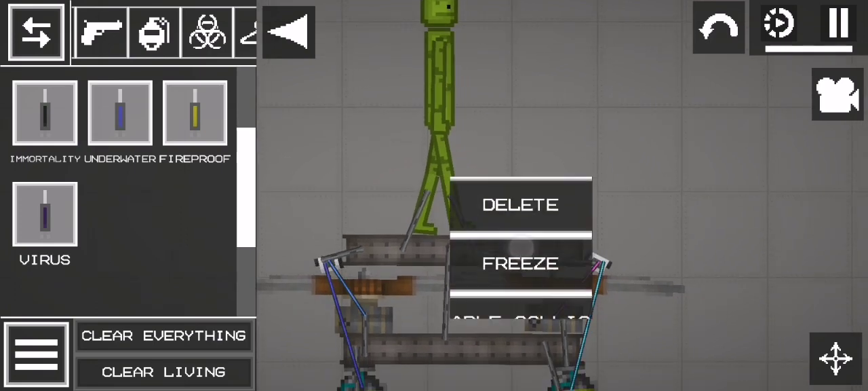
drag(574, 244, 573, 109)
click(521, 149)
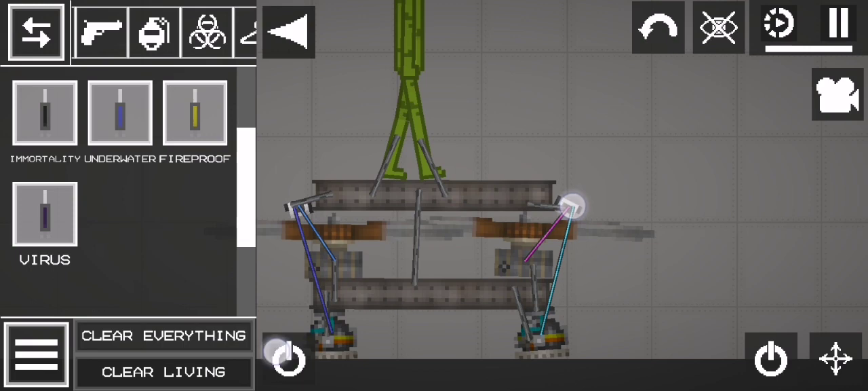
click(573, 204)
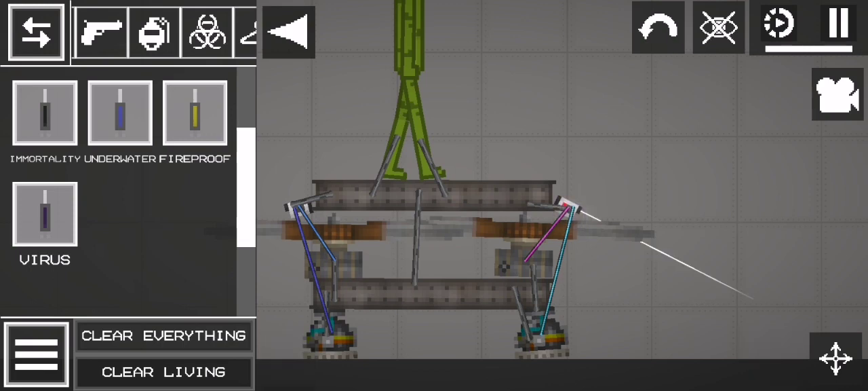
click(770, 352)
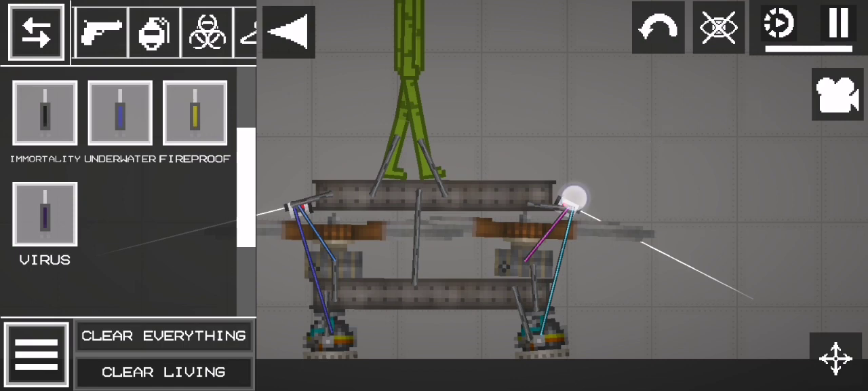
right_click(573, 196)
scroll(575, 203, down, 4)
scroll(575, 203, up, 4)
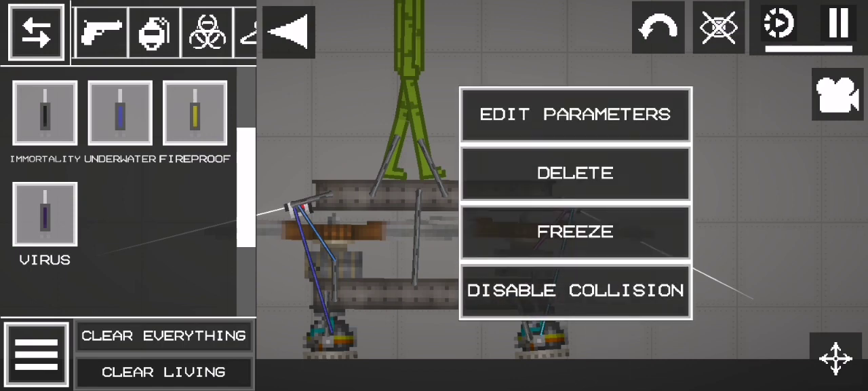
Set the first ranger's MAX DIST to 12 in Edit Parameters
click(595, 115)
click(504, 97)
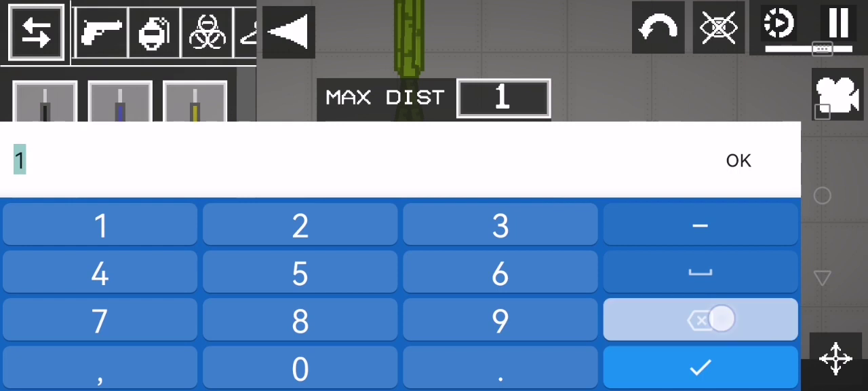
click(85, 222)
text(2)
click(738, 161)
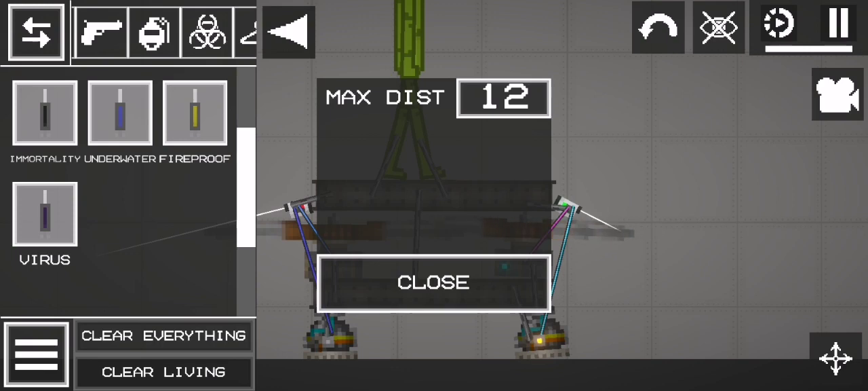
click(433, 282)
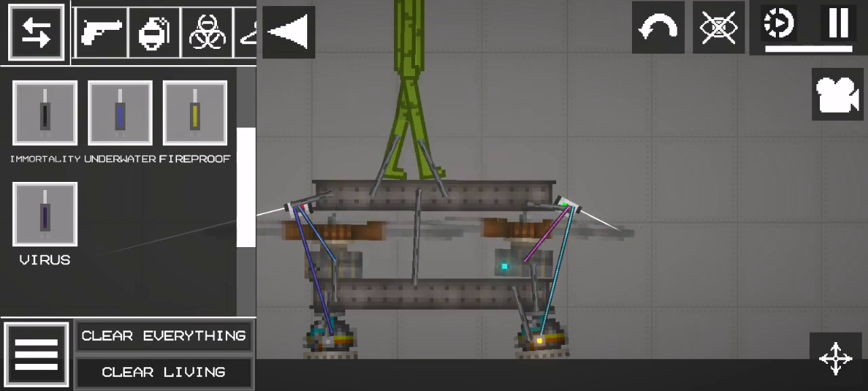
Set the other ranger's MAX DIST to 12 as well
click(298, 209)
click(287, 139)
click(503, 98)
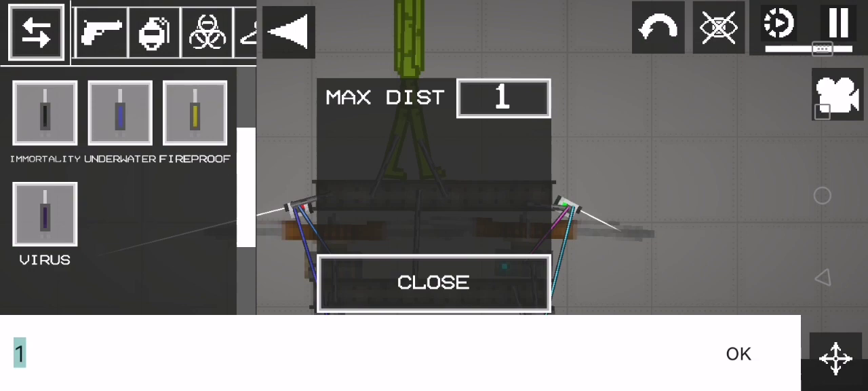
click(700, 320)
text(2)
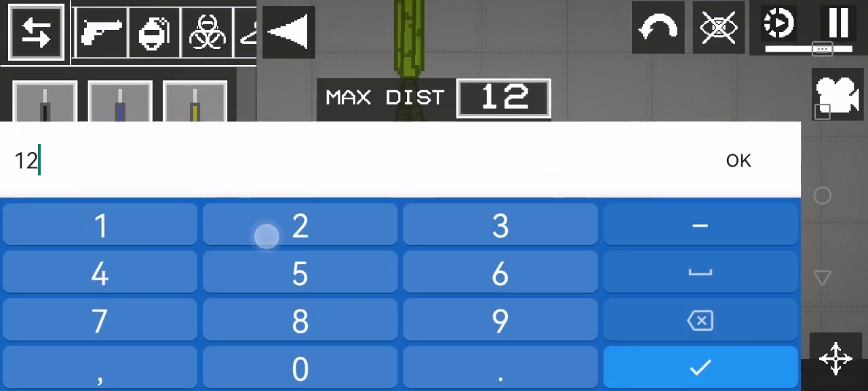
click(738, 161)
click(434, 280)
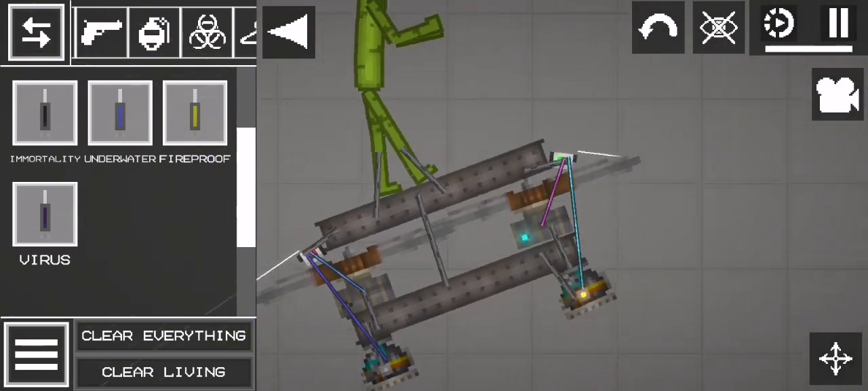
Activate the contraption, select the lower ranger while paused, then resume the simulation
right_click(529, 204)
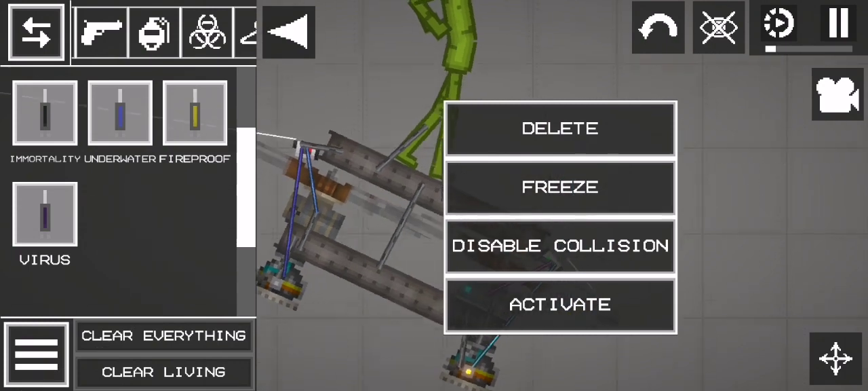
click(560, 304)
click(840, 26)
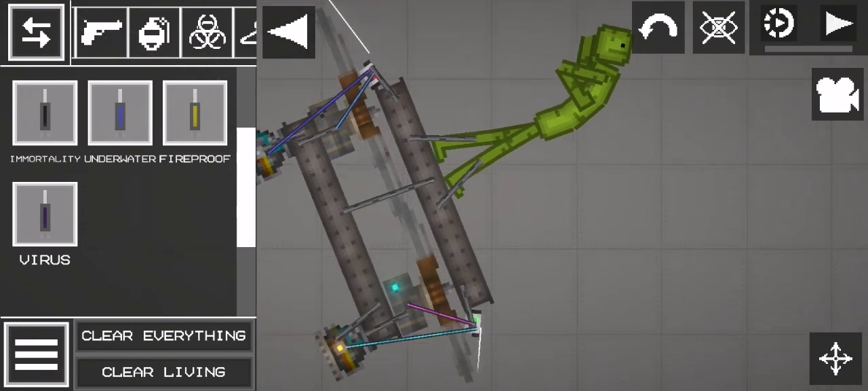
click(678, 258)
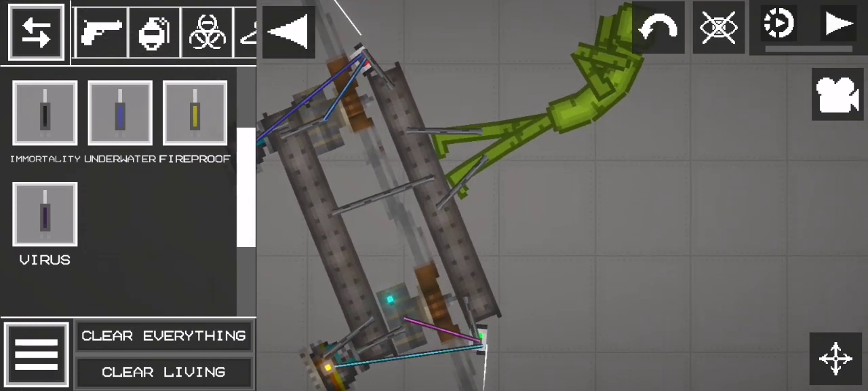
click(480, 334)
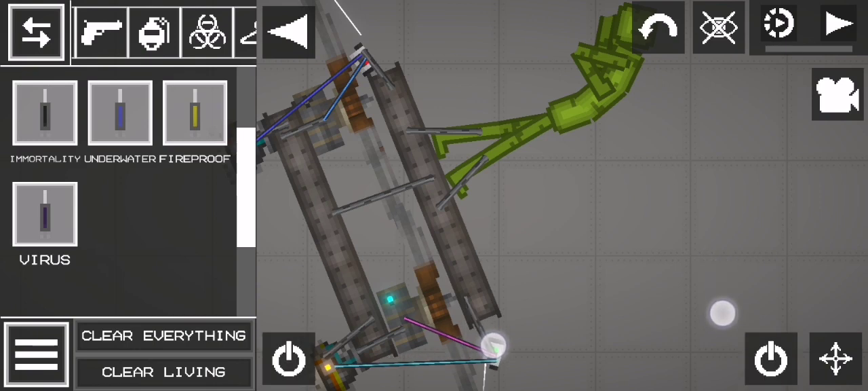
click(840, 27)
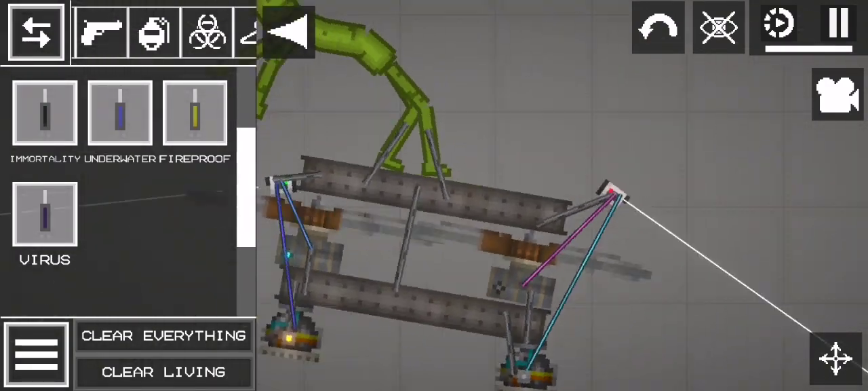
mouse_move(773, 387)
mouse_down()
mouse_move(583, 3)
mouse_move(864, 216)
mouse_up()
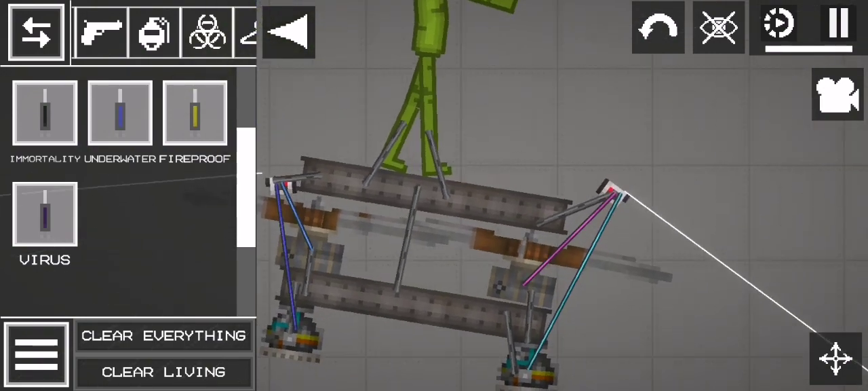
scroll(576, 224, down, 3)
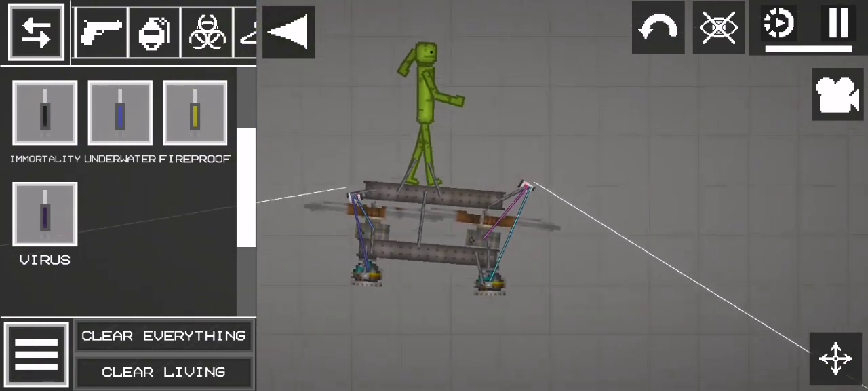
scroll(495, 272, down, 3)
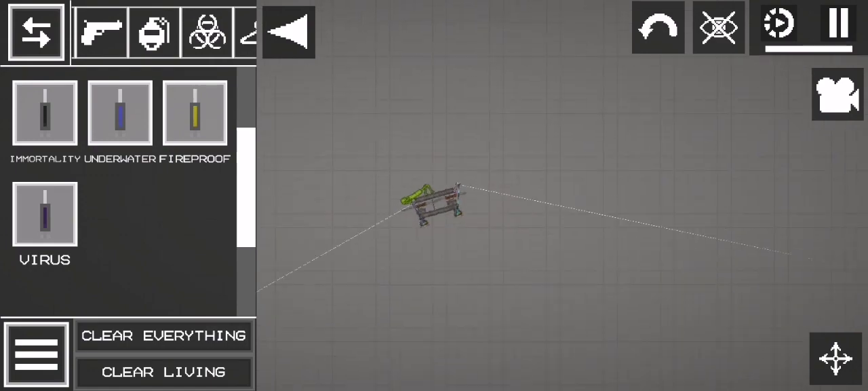
scroll(550, 244, down, 2)
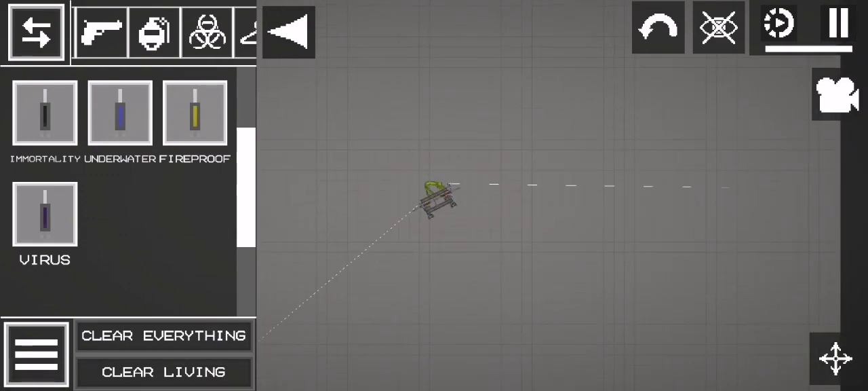
scroll(582, 309, up, 2)
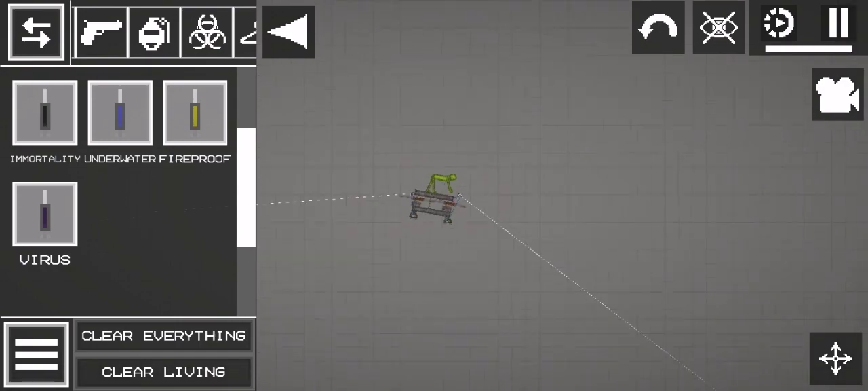